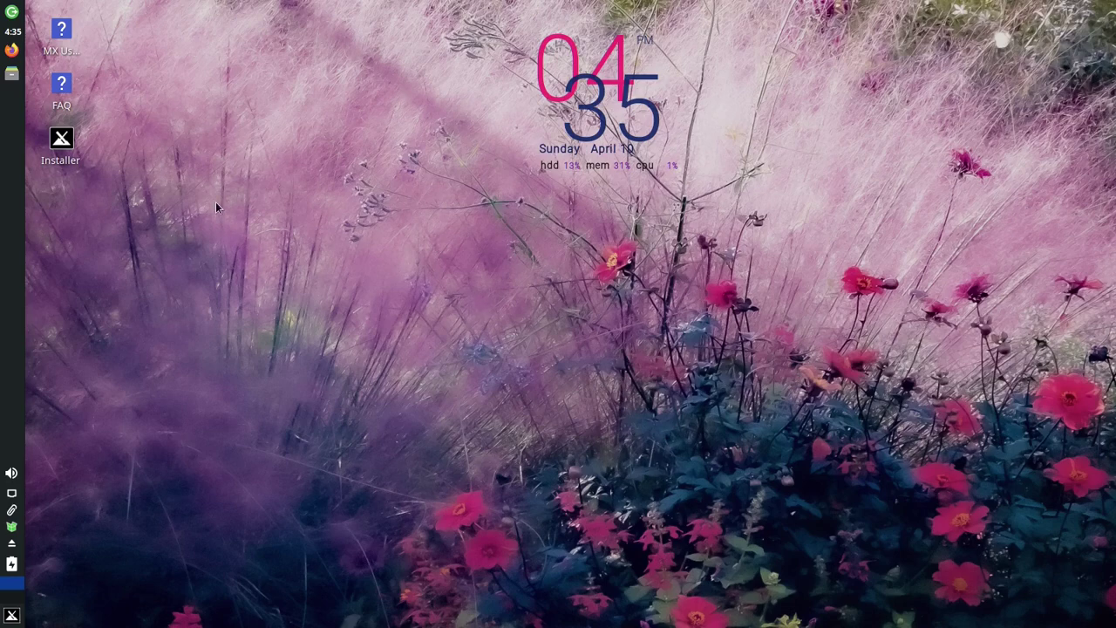
- Launch the MX Linux installer and open its keyboard settings for changing
double_click(60, 144)
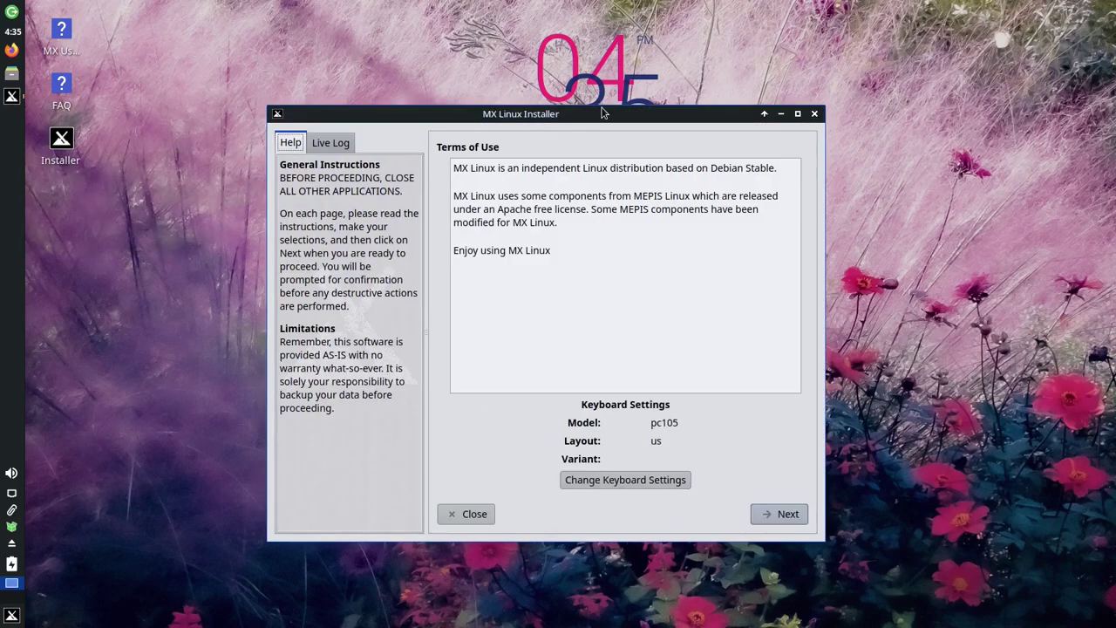
drag(604, 118, 627, 111)
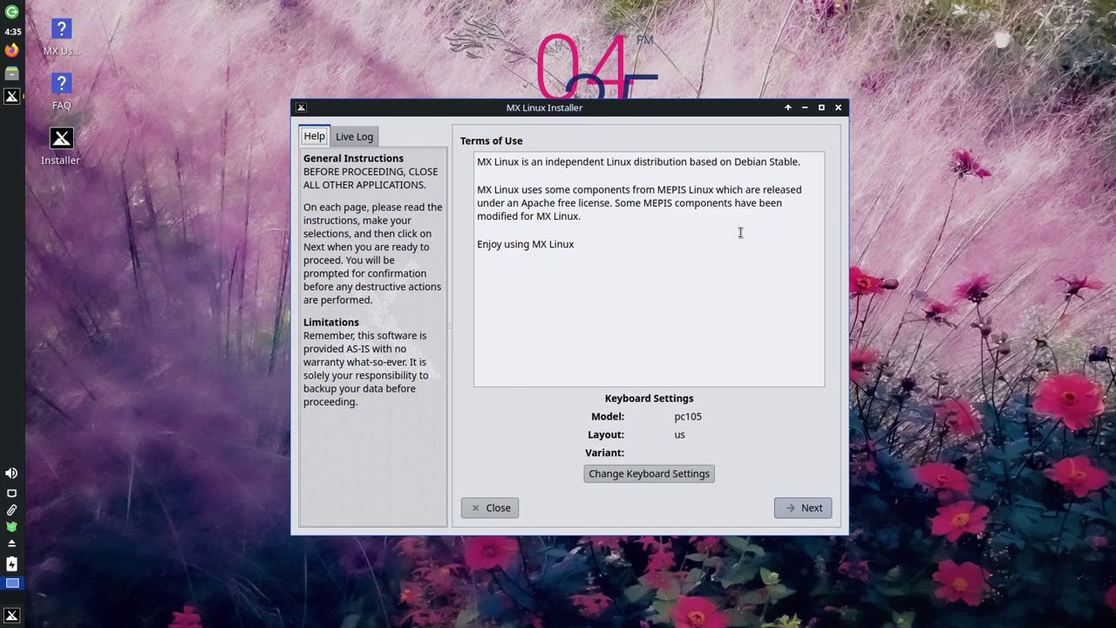
click(636, 474)
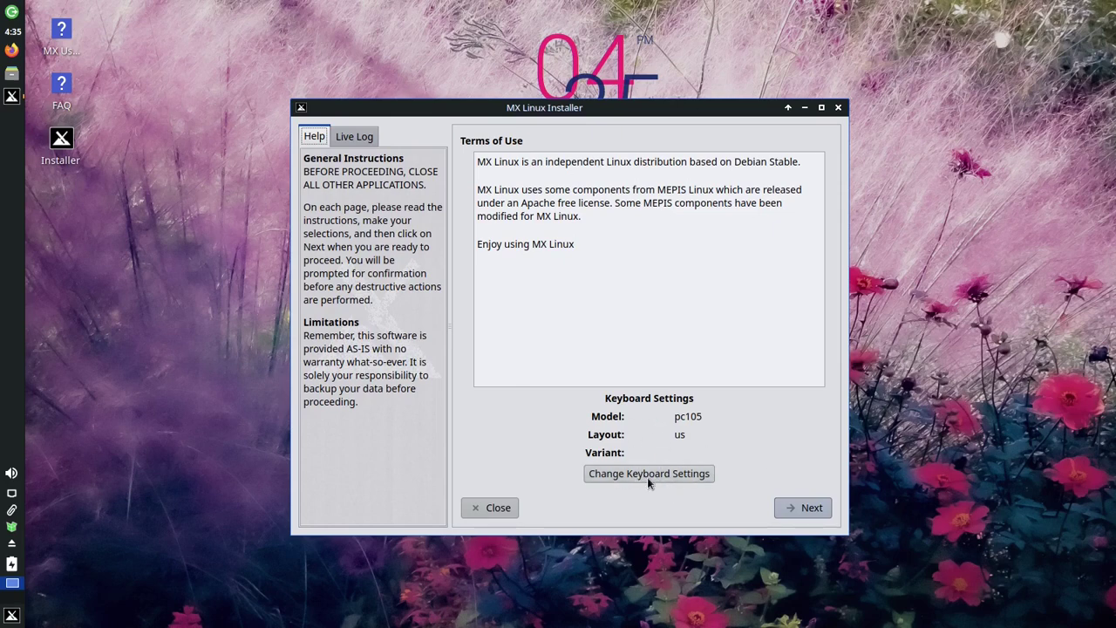
click(645, 475)
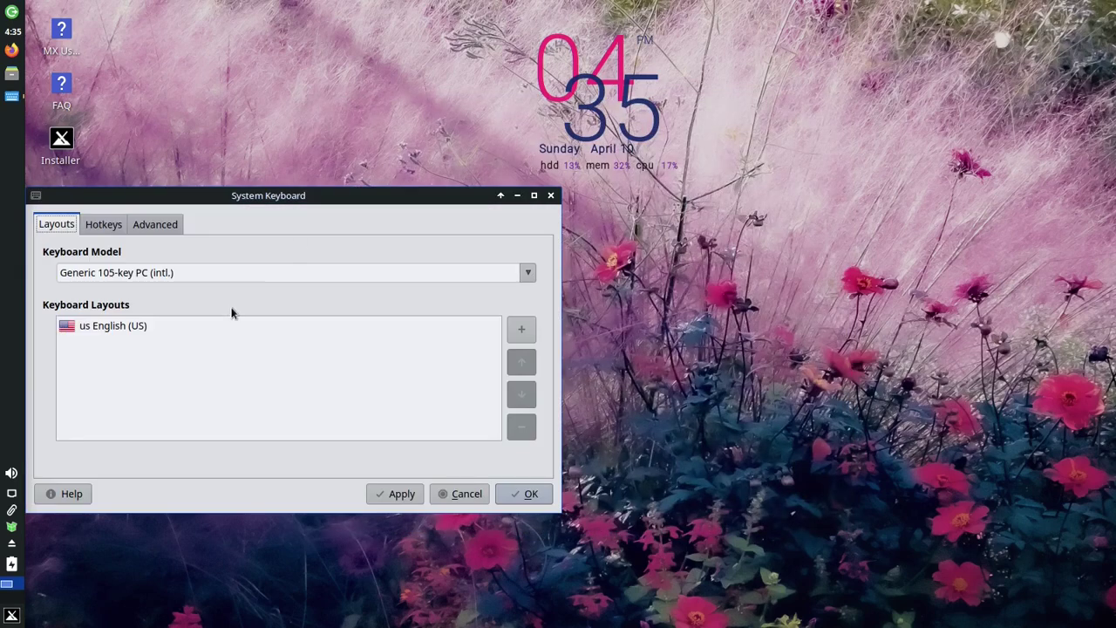
- Add the Portuguese (Brazil) keyboard layout with no variant to the system keyboard layouts
click(522, 327)
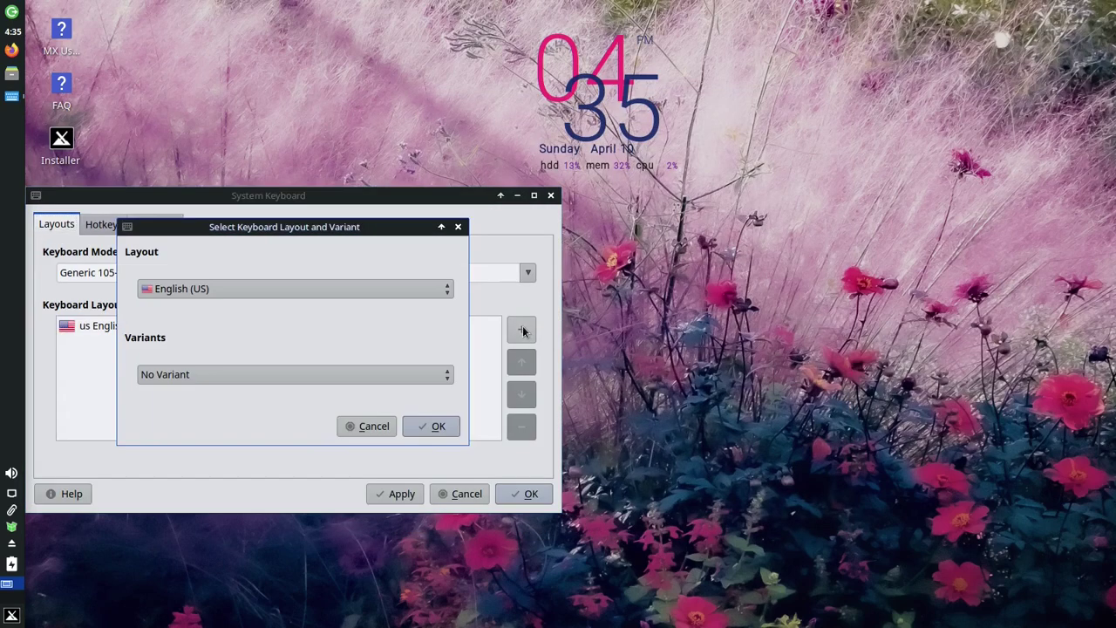
click(275, 288)
scroll(262, 361, down, 5)
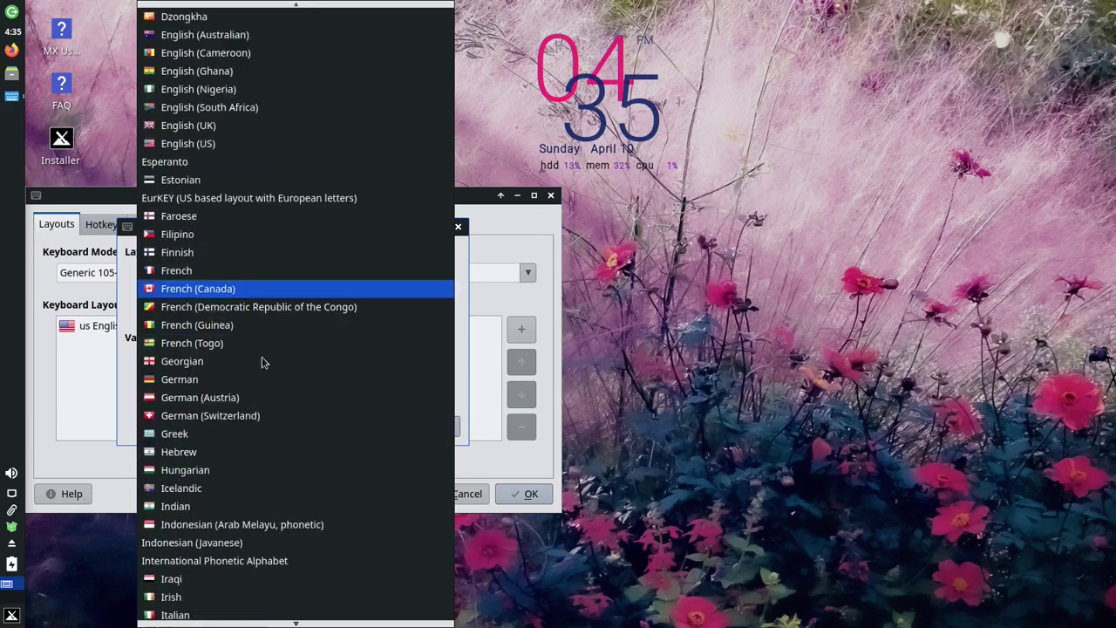
scroll(261, 367, down, 8)
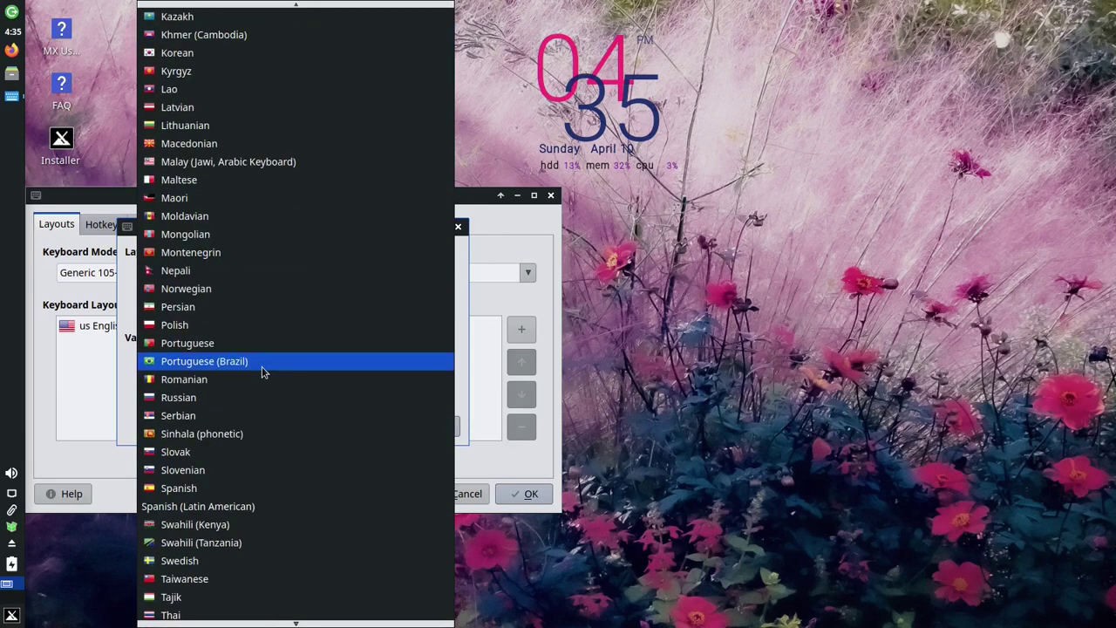
click(261, 361)
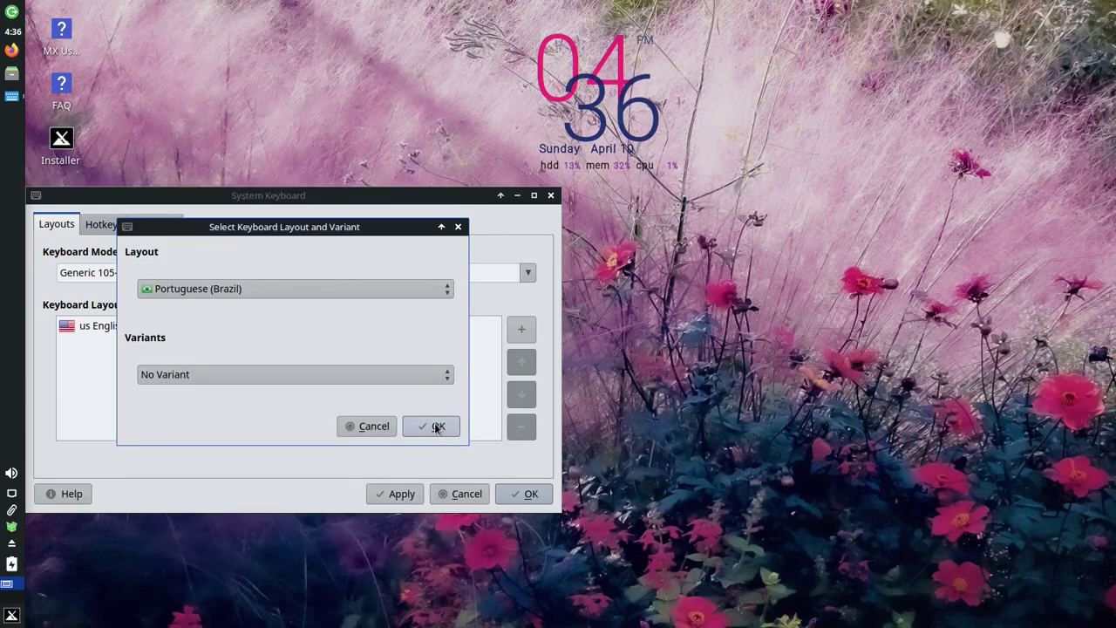
click(432, 426)
- Move the Portuguese (Brazil) layout above English (US), apply the keyboard settings and continue past the installer's terms page
click(489, 345)
click(521, 361)
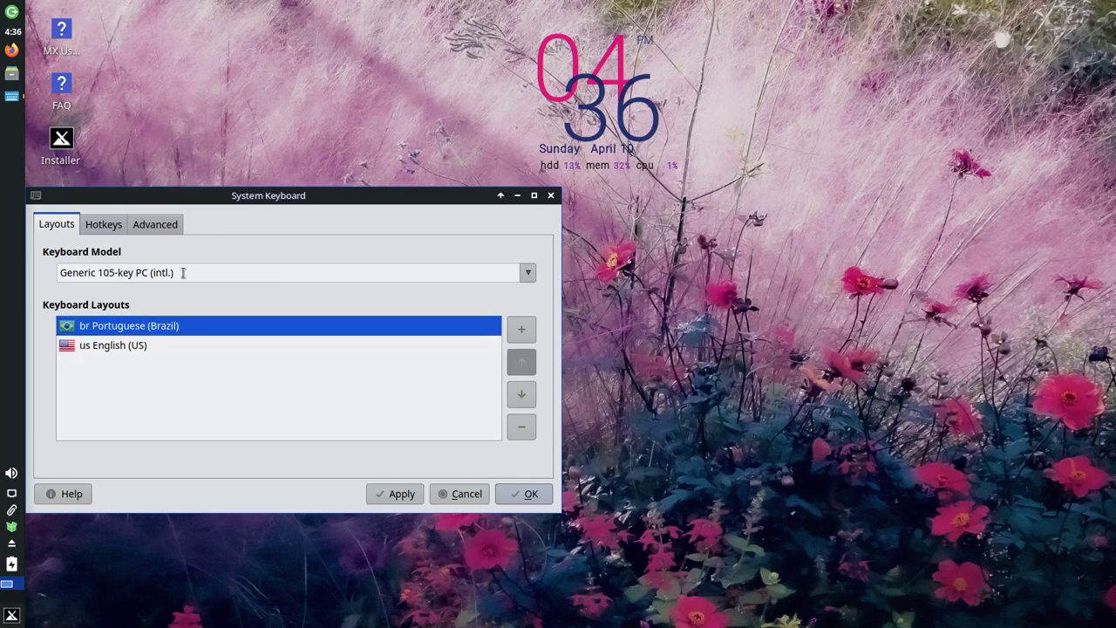
click(400, 495)
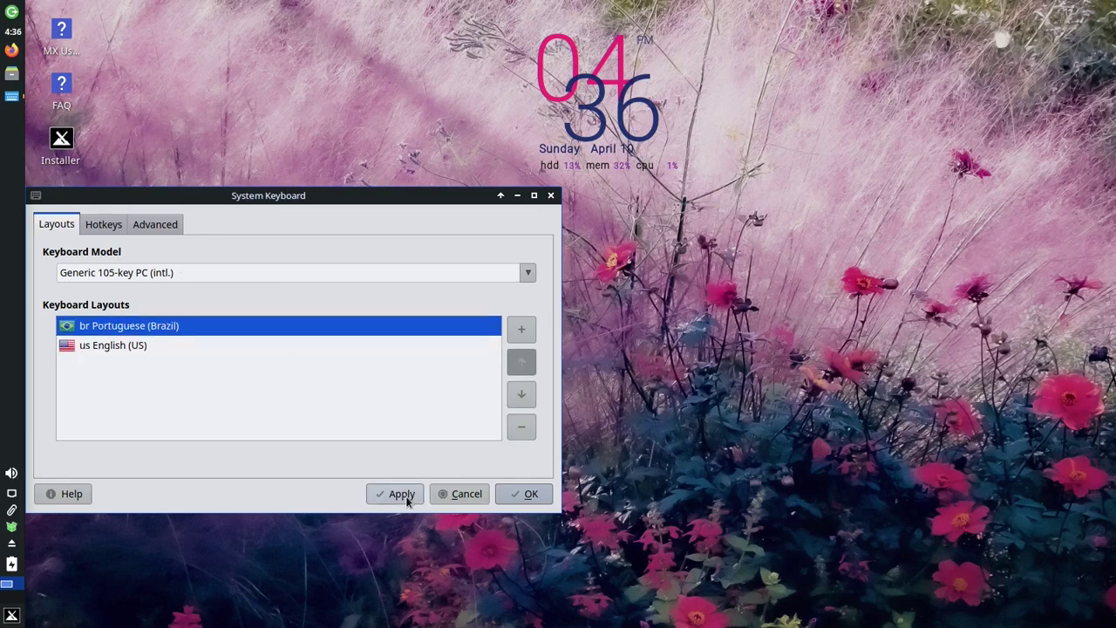
click(526, 493)
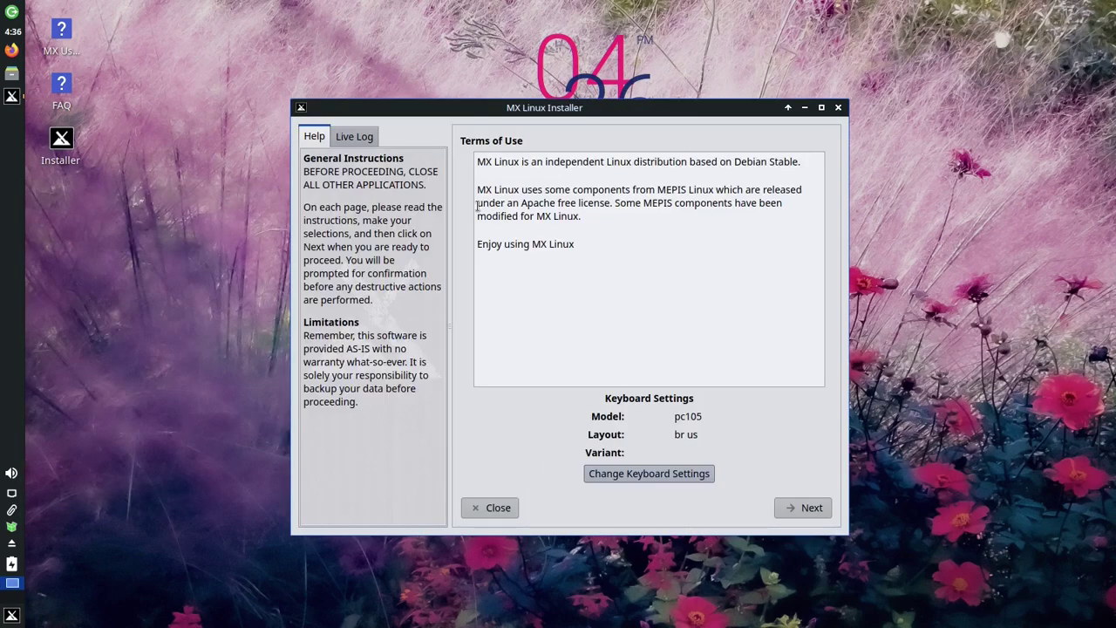
click(781, 507)
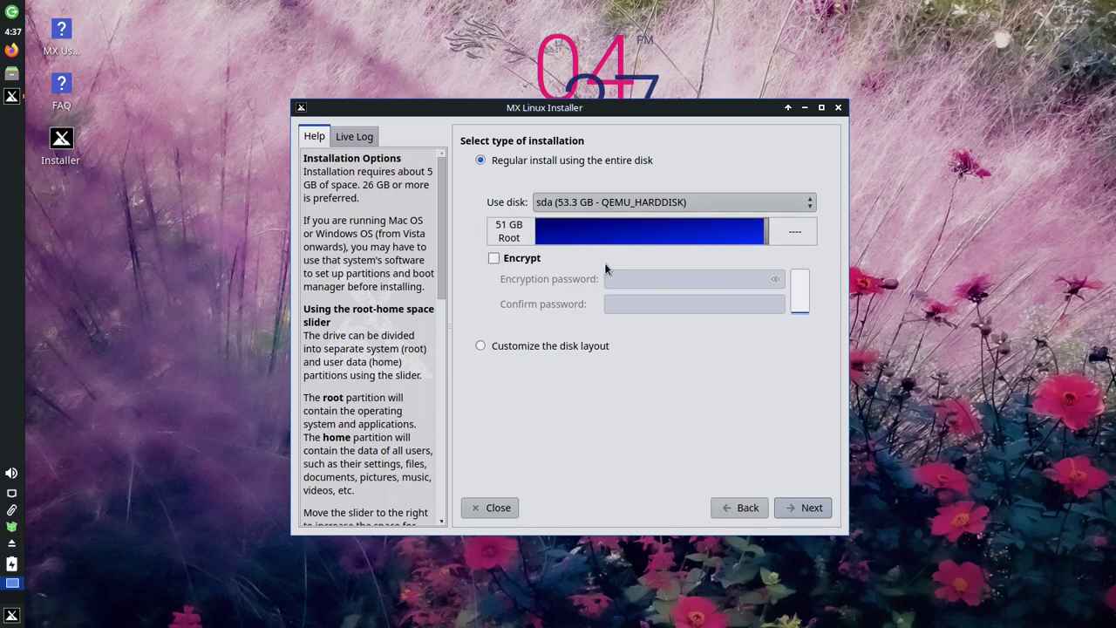
- Approve formatting the entire sda disk for a regular install, and accept GRUB installation to the MBR of sda
click(798, 508)
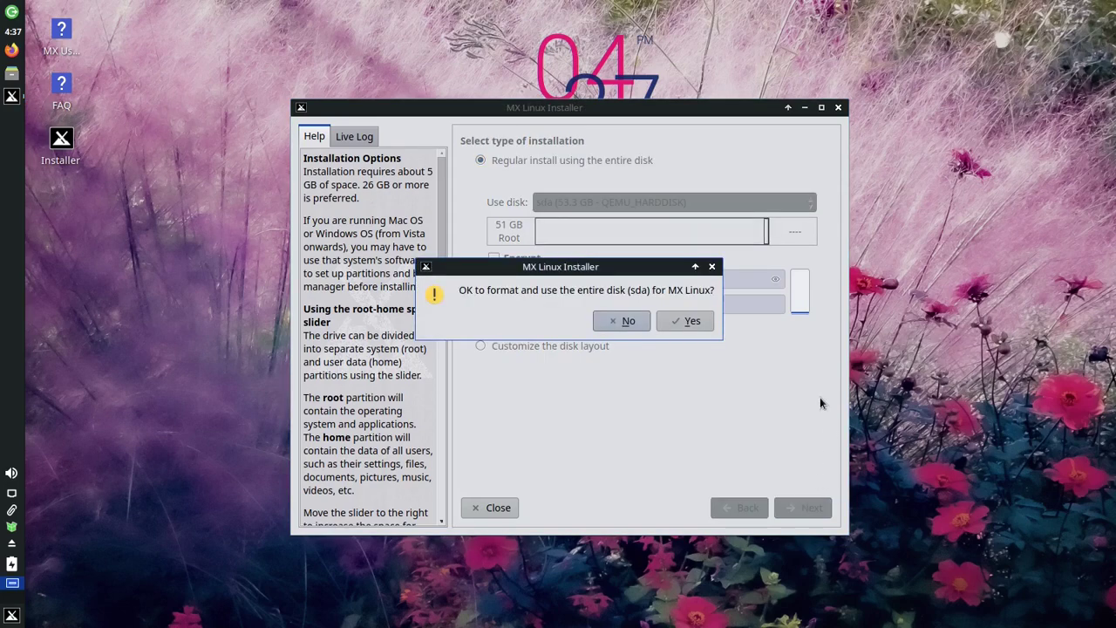
click(685, 321)
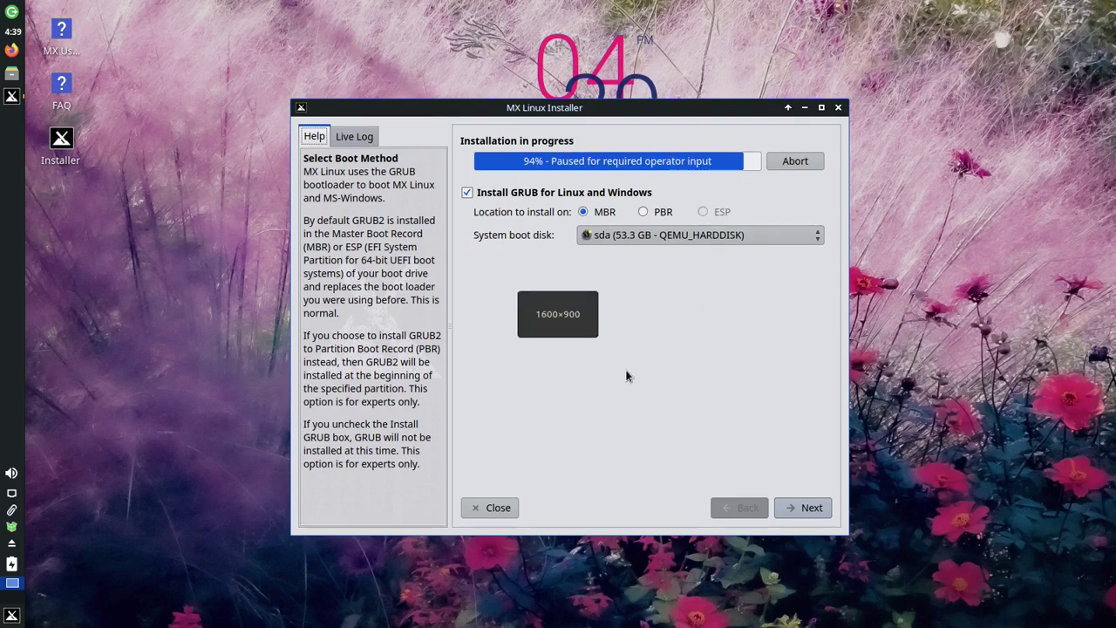
click(799, 509)
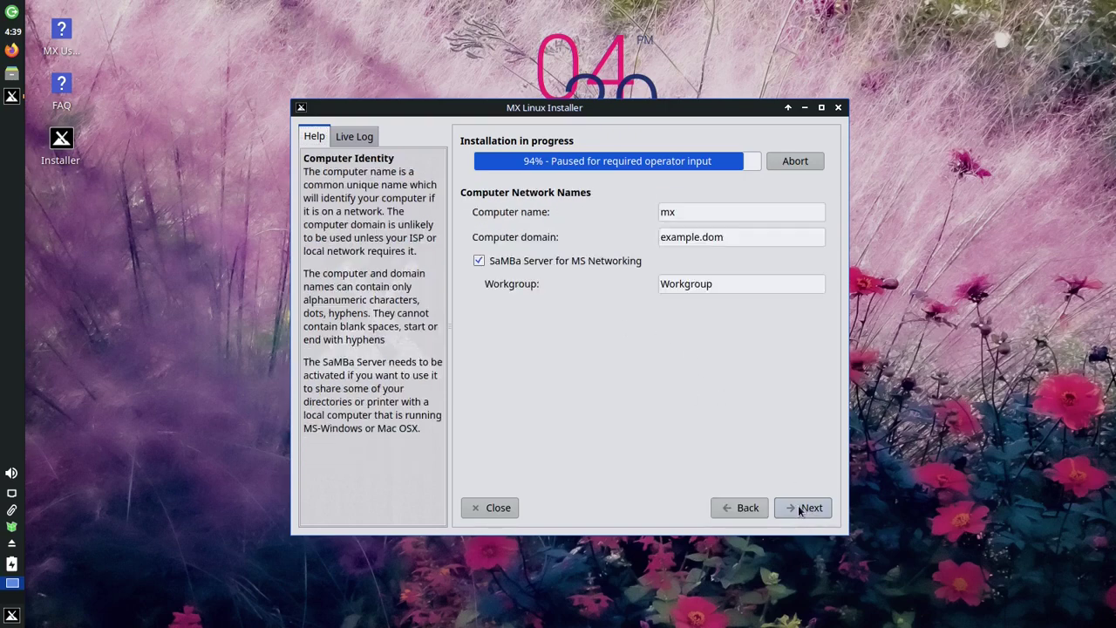
- Set the computer name to tico in the network names settings
click(698, 214)
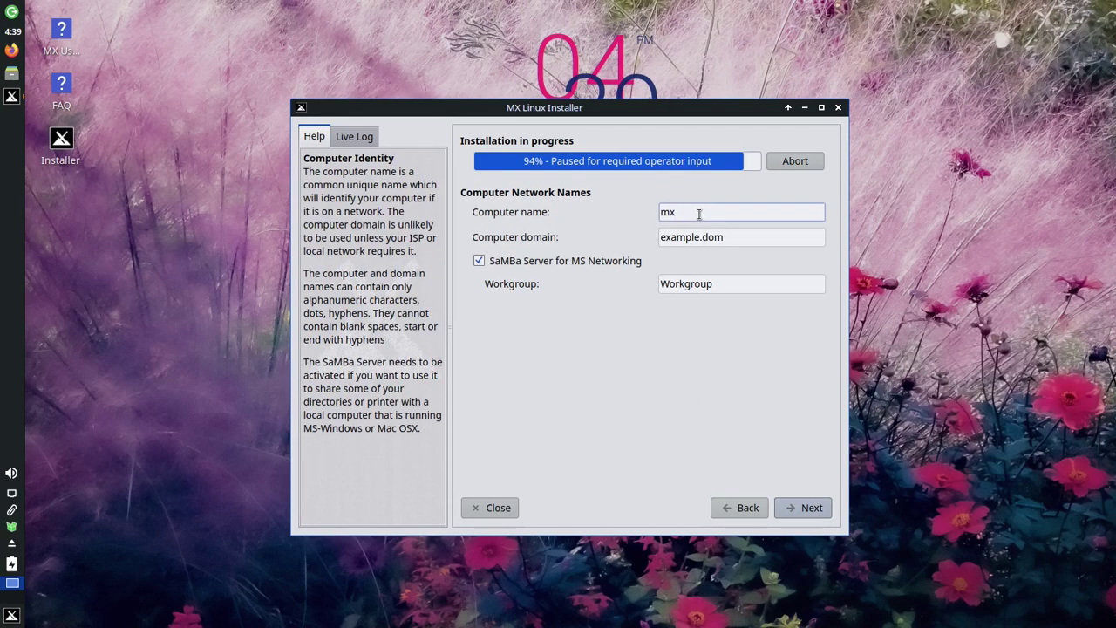
key(BackSpace)
key(BackSpace)
text(tico)
- Replace the computer domain with tico
click(768, 238)
key(BackSpace)
key(BackSpace)
key(BackSpace)
key(BackSpace)
key(BackSpace)
key(BackSpace)
key(BackSpace)
key(BackSpace)
key(BackSpace)
key(BackSpace)
key(BackSpace)
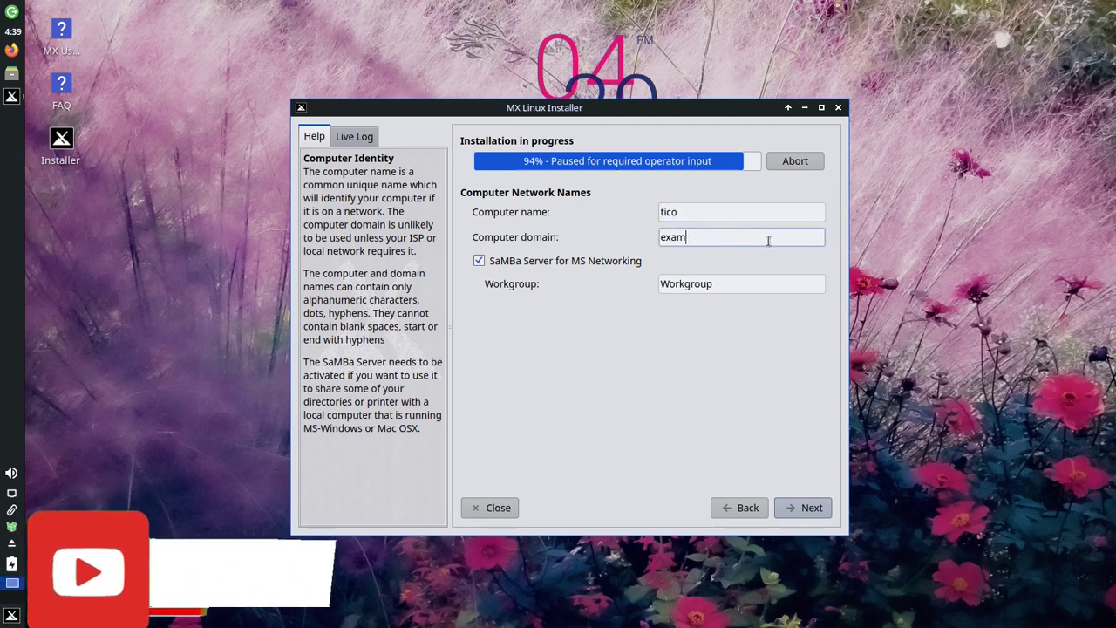
text(tico)
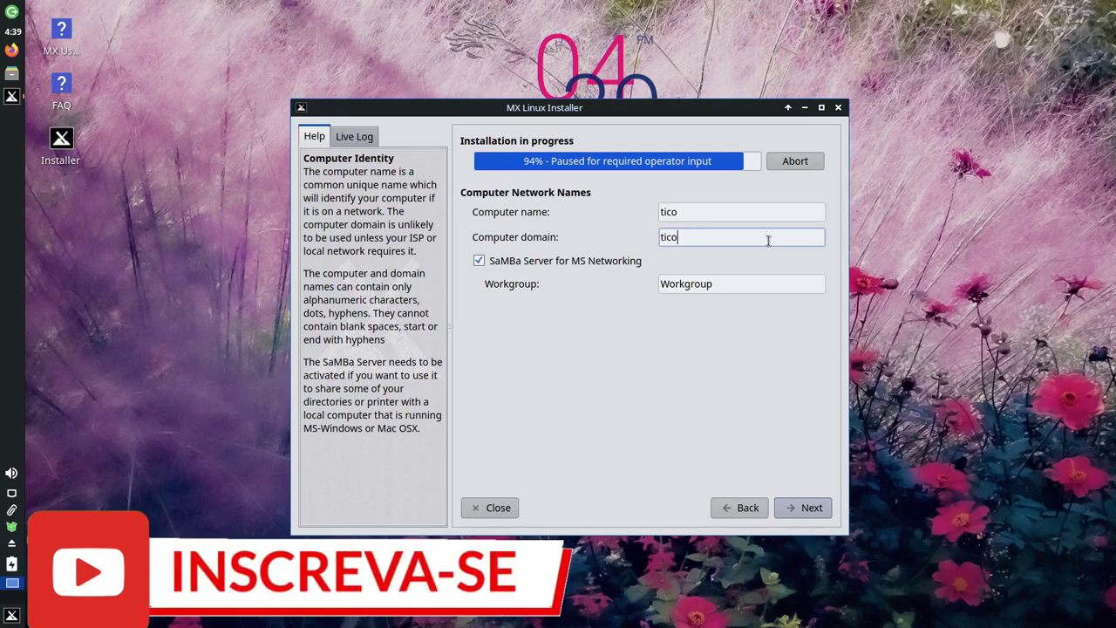
- Replace the SaMBa workgroup with tico and continue to the localization settings
click(729, 286)
key(BackSpace)
key(BackSpace)
key(BackSpace)
key(BackSpace)
key(BackSpace)
key(BackSpace)
key(BackSpace)
key(BackSpace)
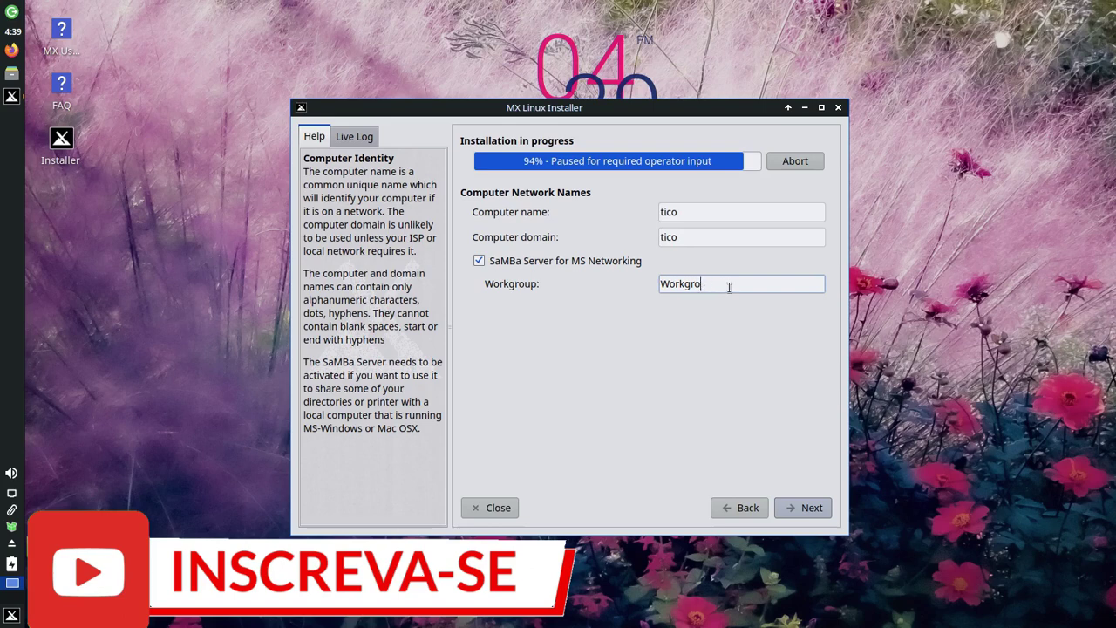
key(BackSpace)
text(tico)
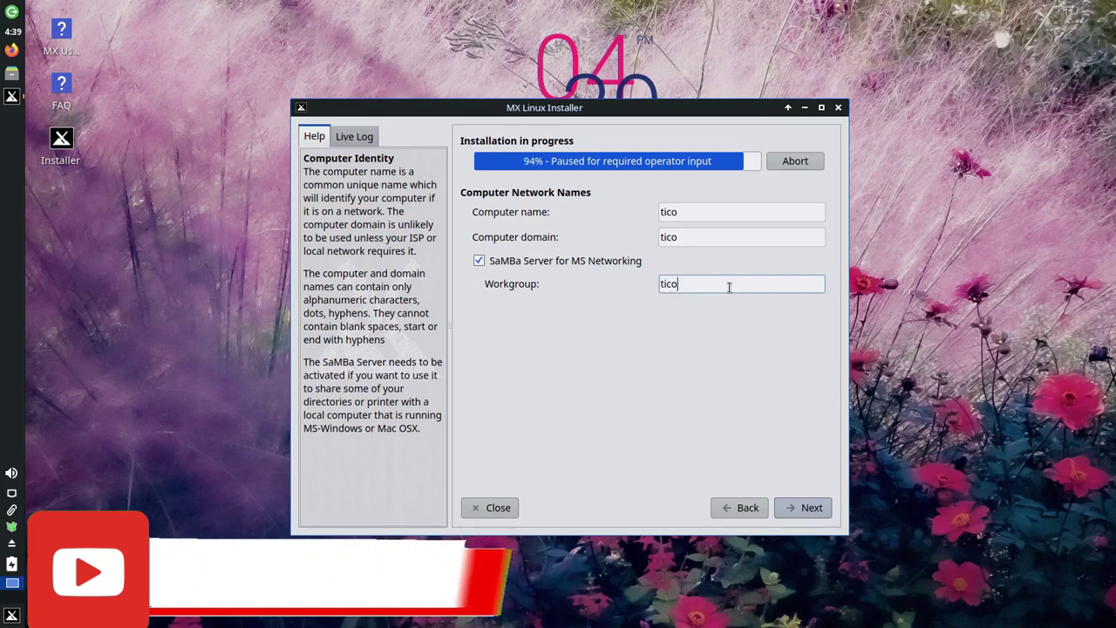
click(793, 509)
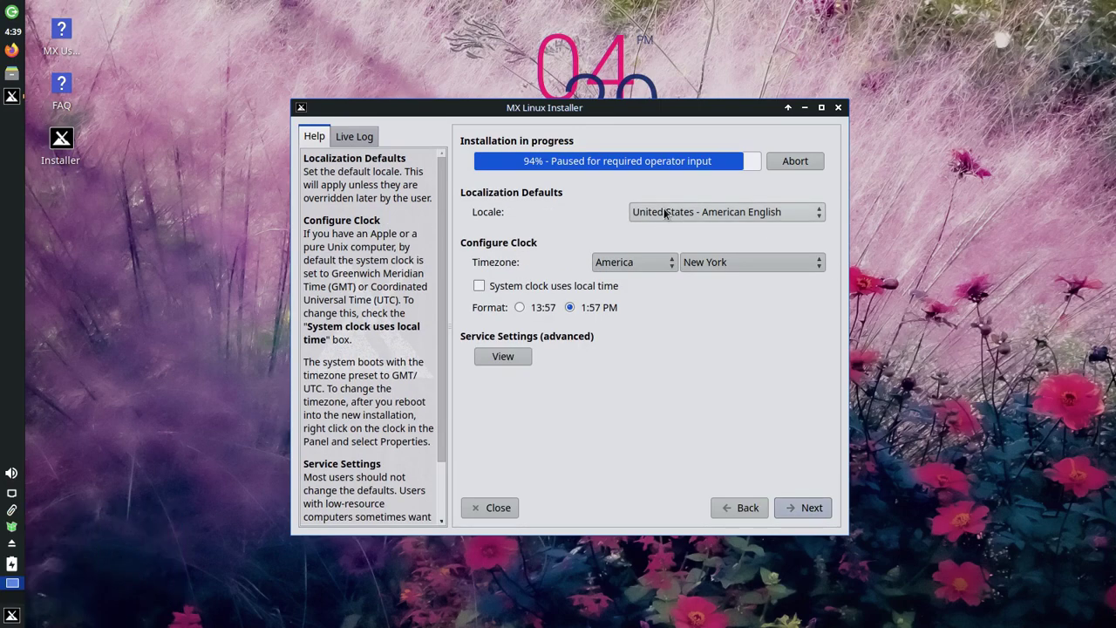
- Set the default locale to Brasil - português
click(732, 212)
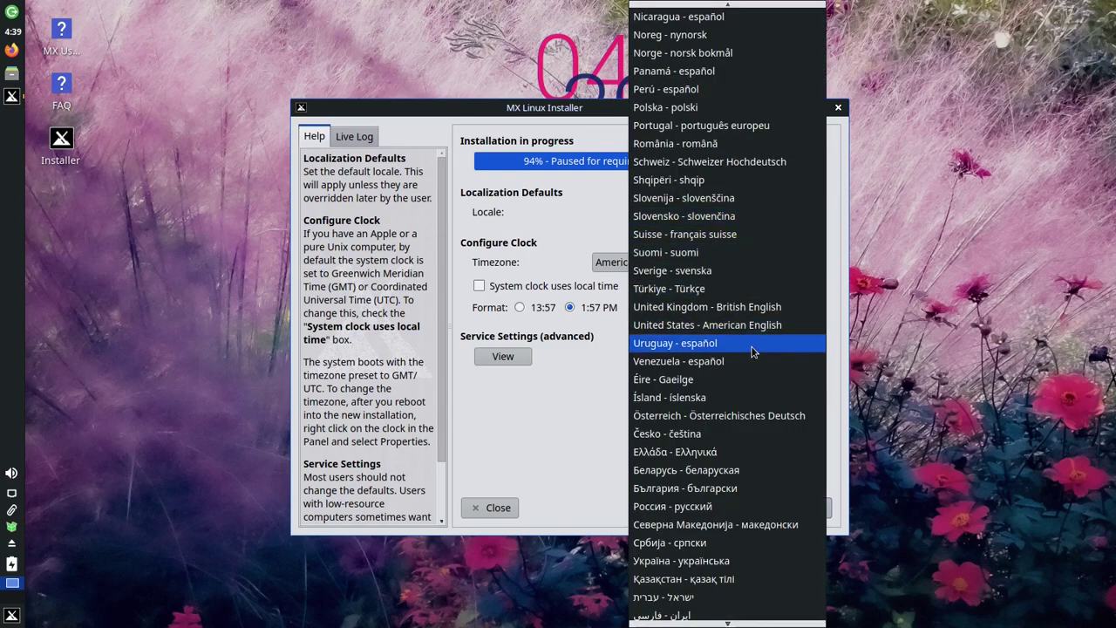
scroll(755, 355, down, 2)
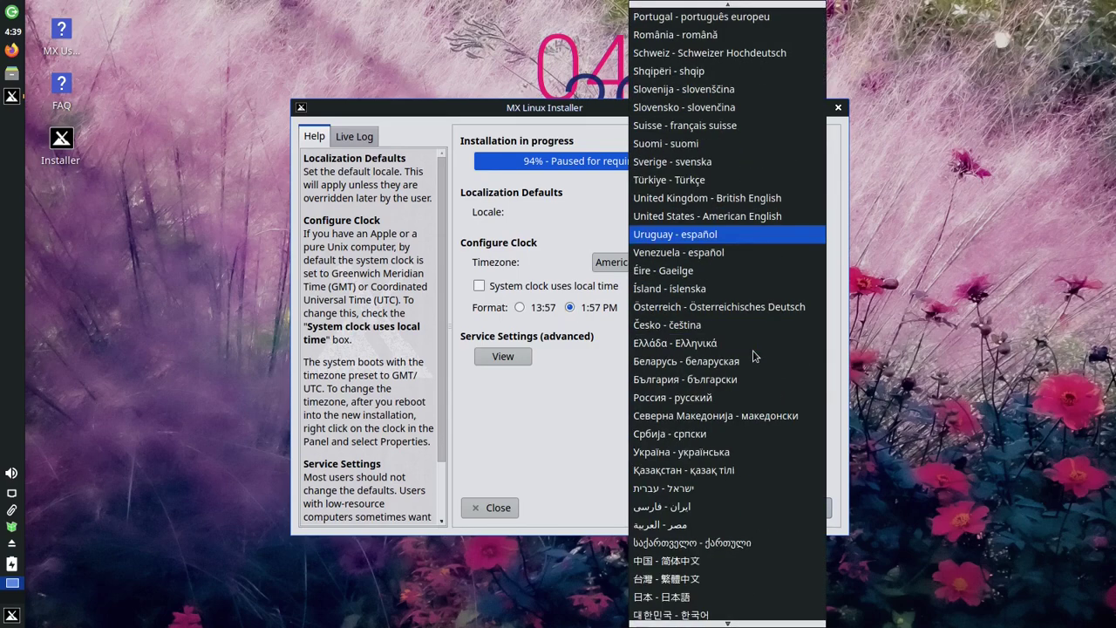
scroll(754, 356, up, 10)
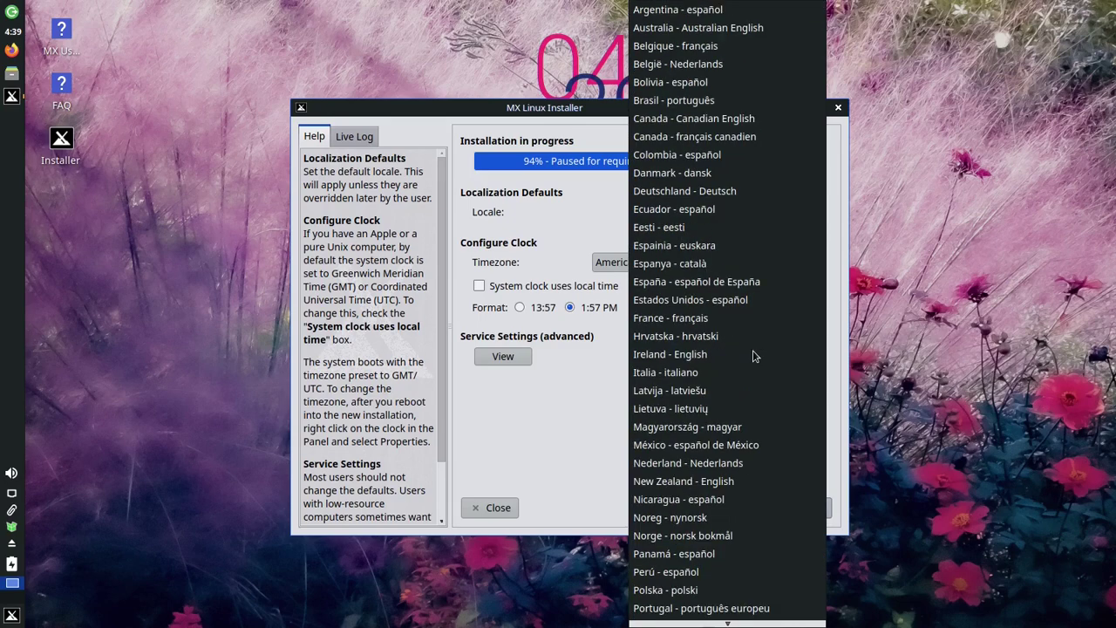
click(698, 103)
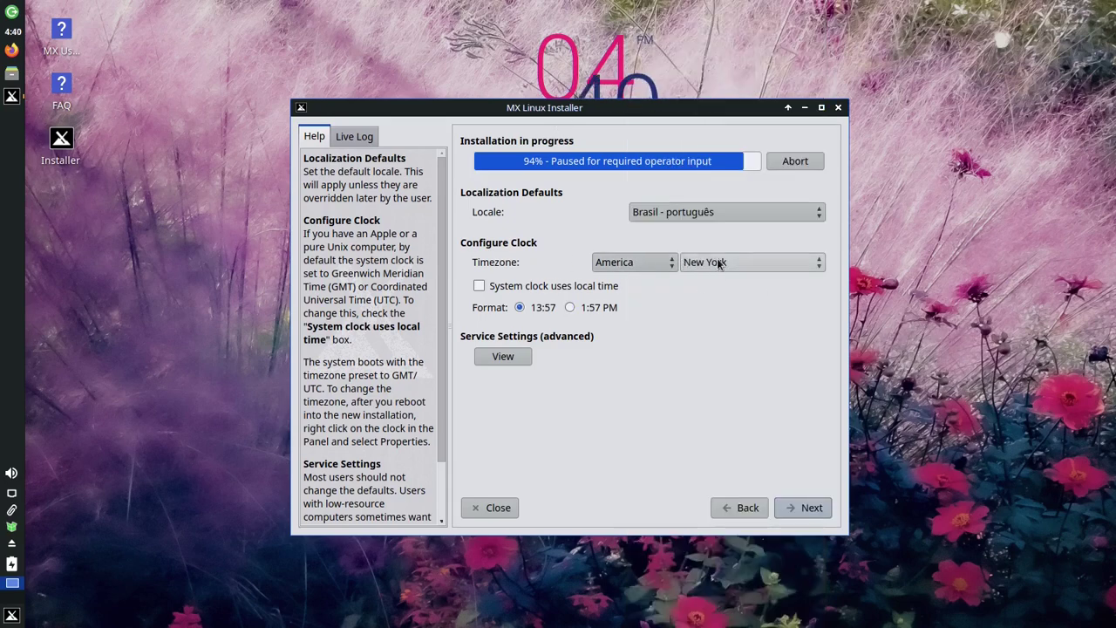
- Set the timezone to America / Sao Paulo and continue to the user account settings
click(664, 262)
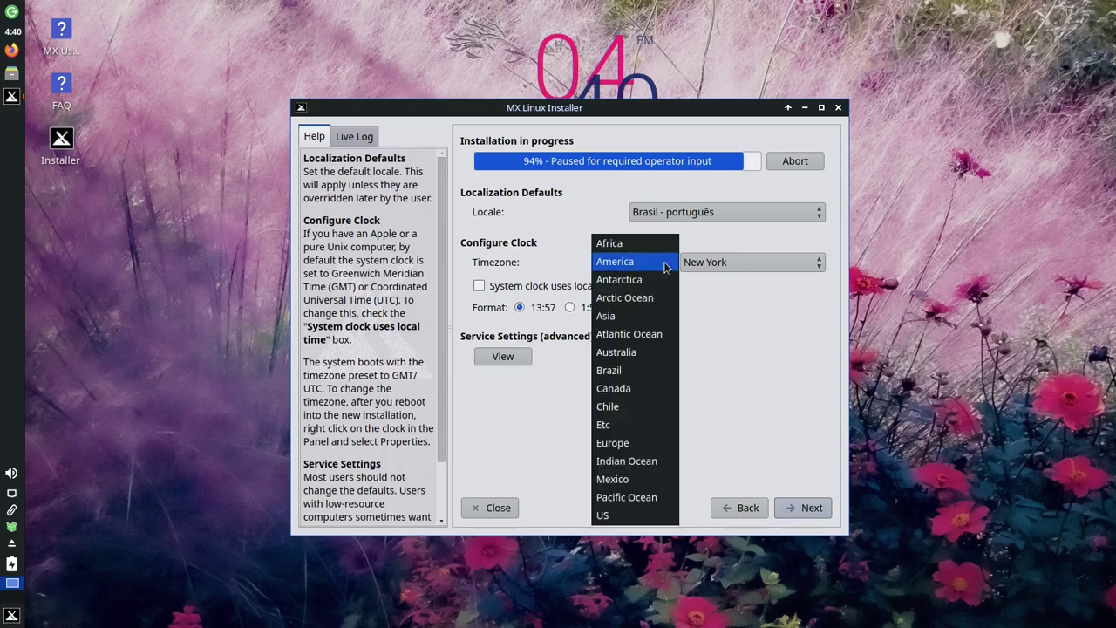
click(664, 262)
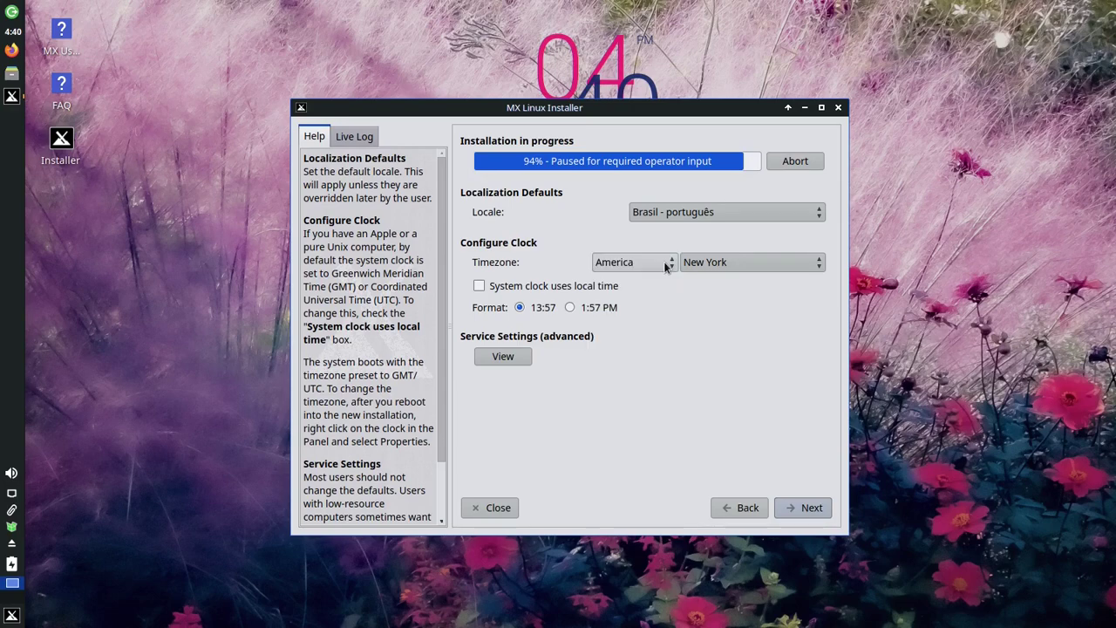
click(711, 261)
scroll(764, 371, down, 7)
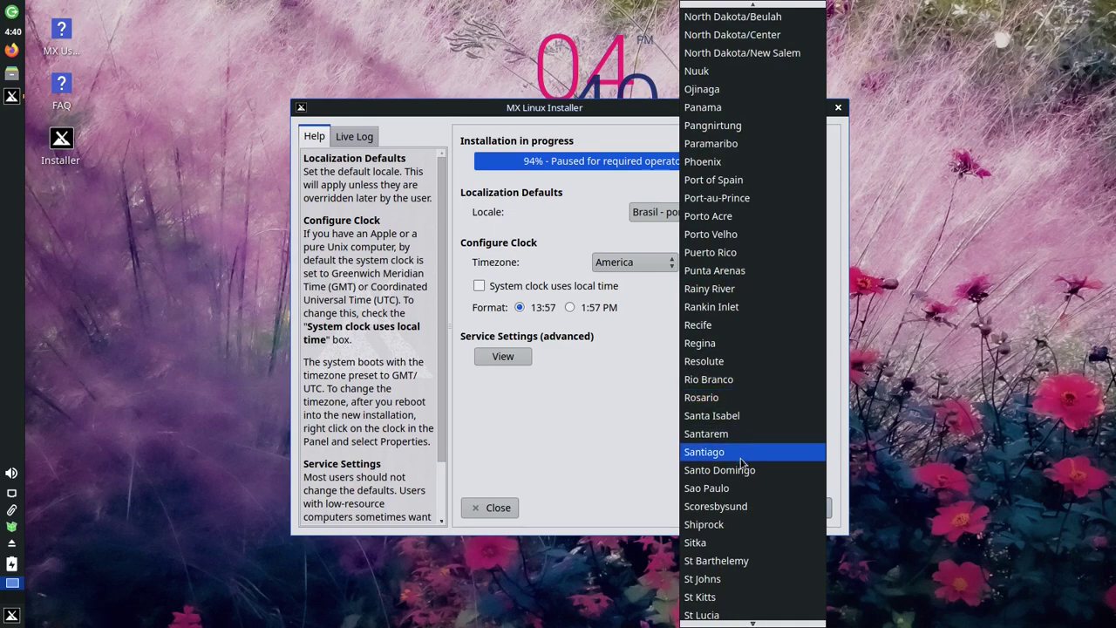
click(732, 487)
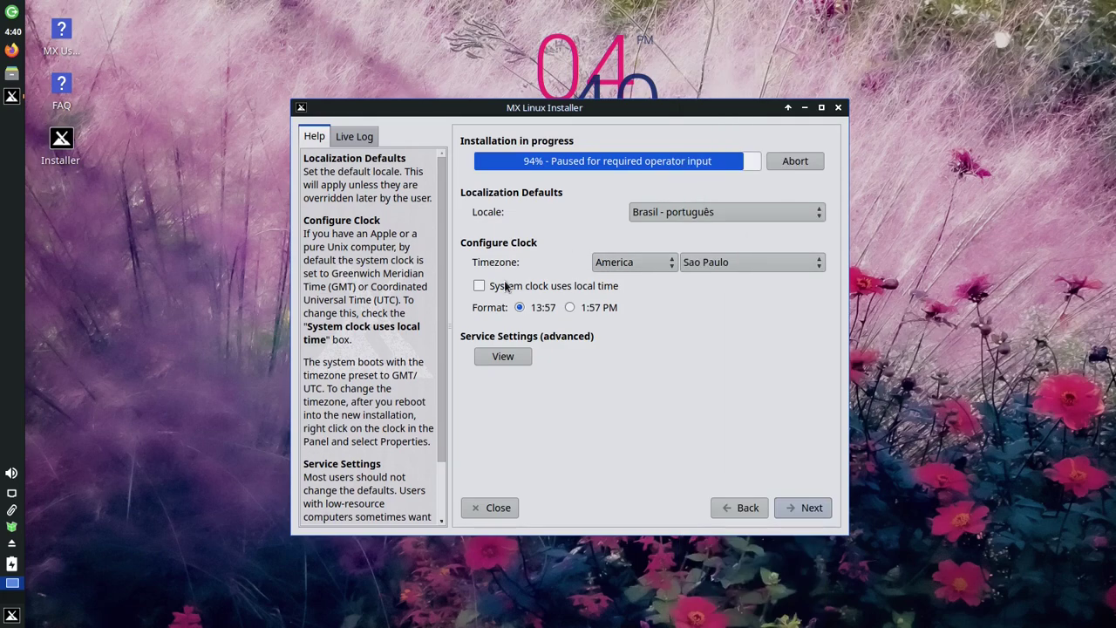
click(799, 508)
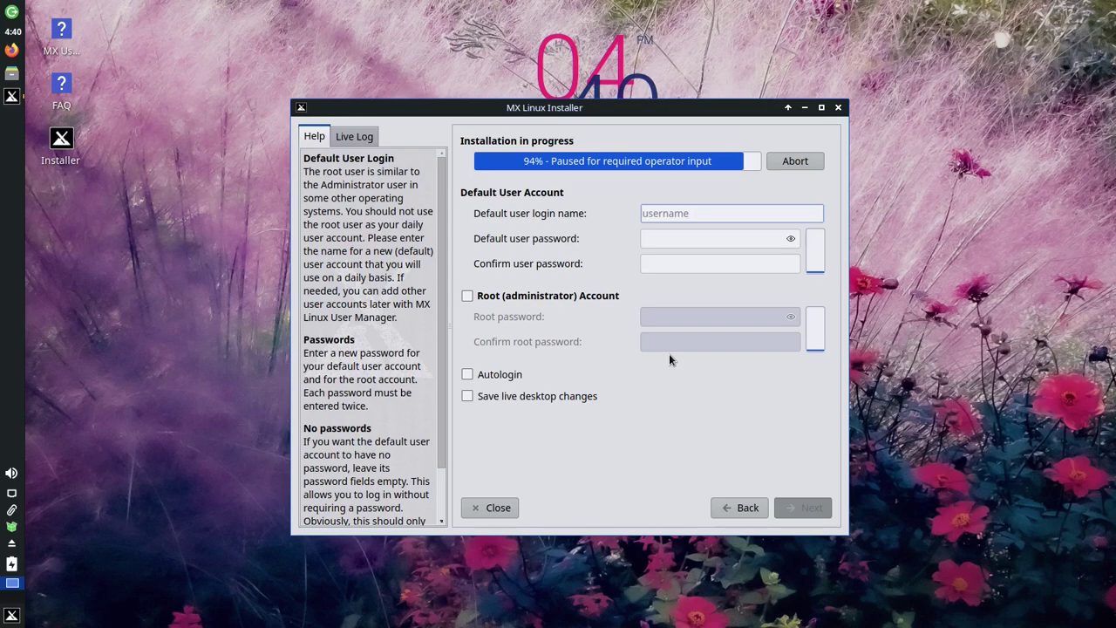
- Set the default user login name to tico, and enter and confirm the user password
text(tico)
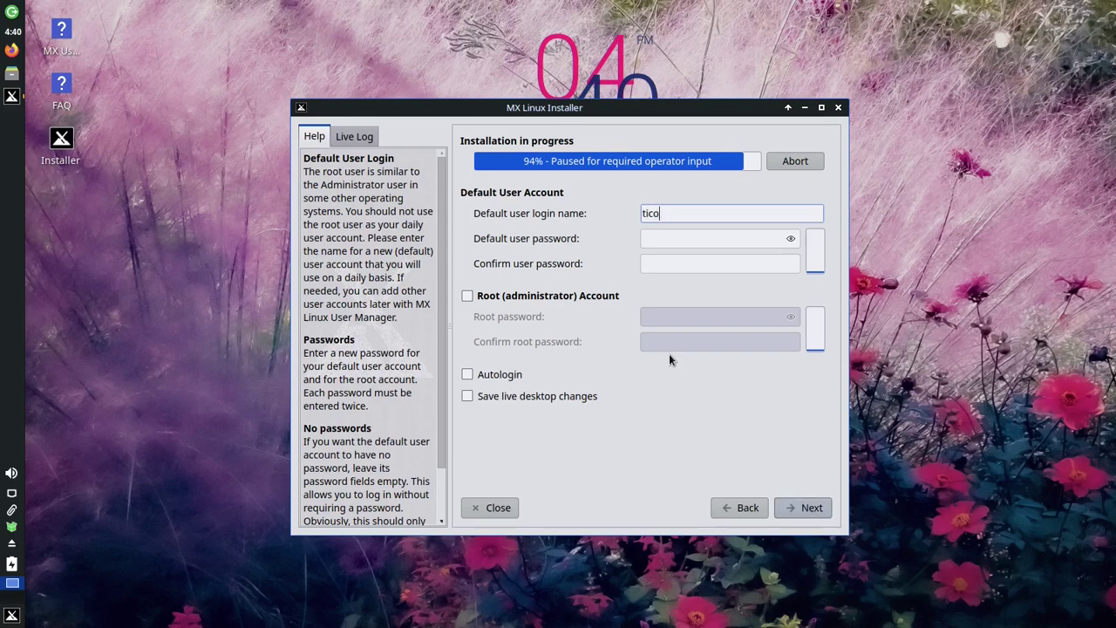
click(677, 238)
text(t)
click(664, 264)
text(t)
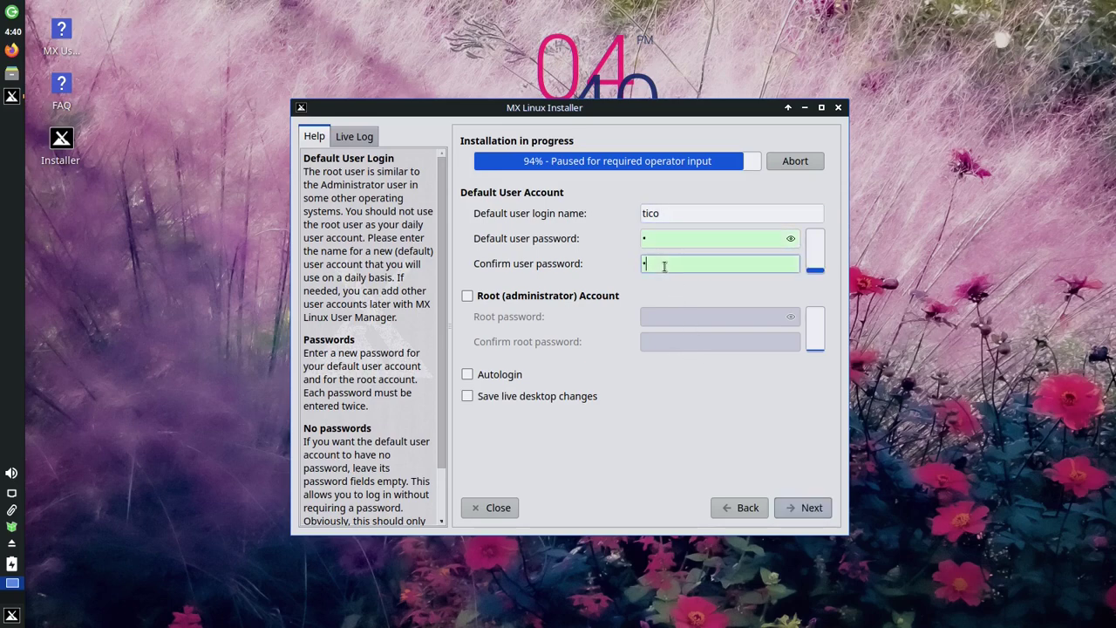
- Enable the Root (administrator) Account, and enter and confirm the root password
click(468, 295)
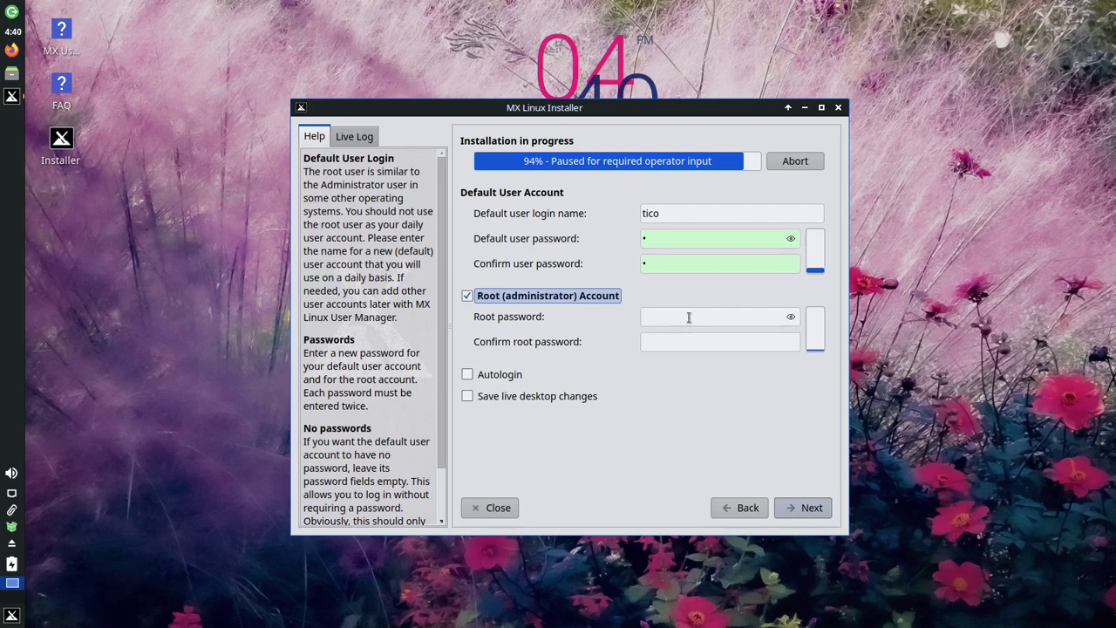
click(688, 317)
text(tttttt)
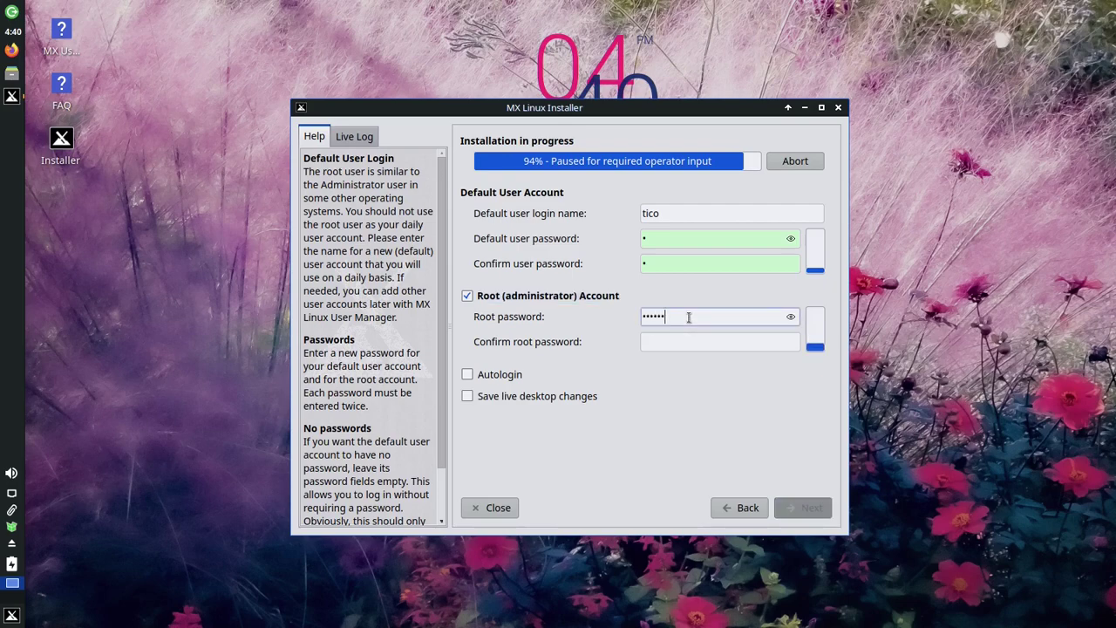
click(713, 345)
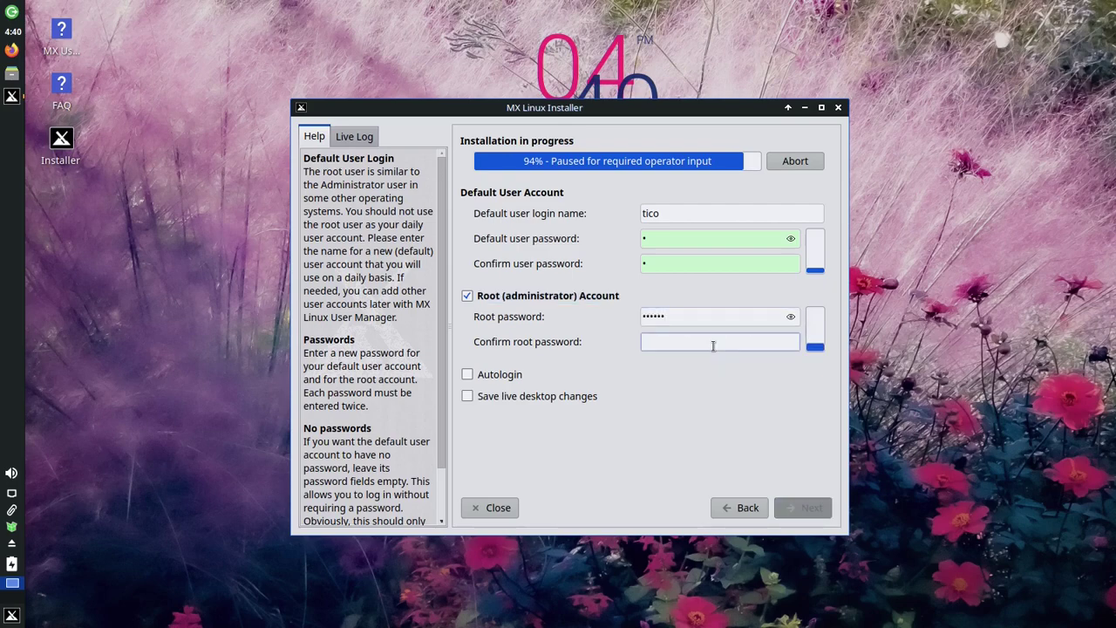
text(tttttt)
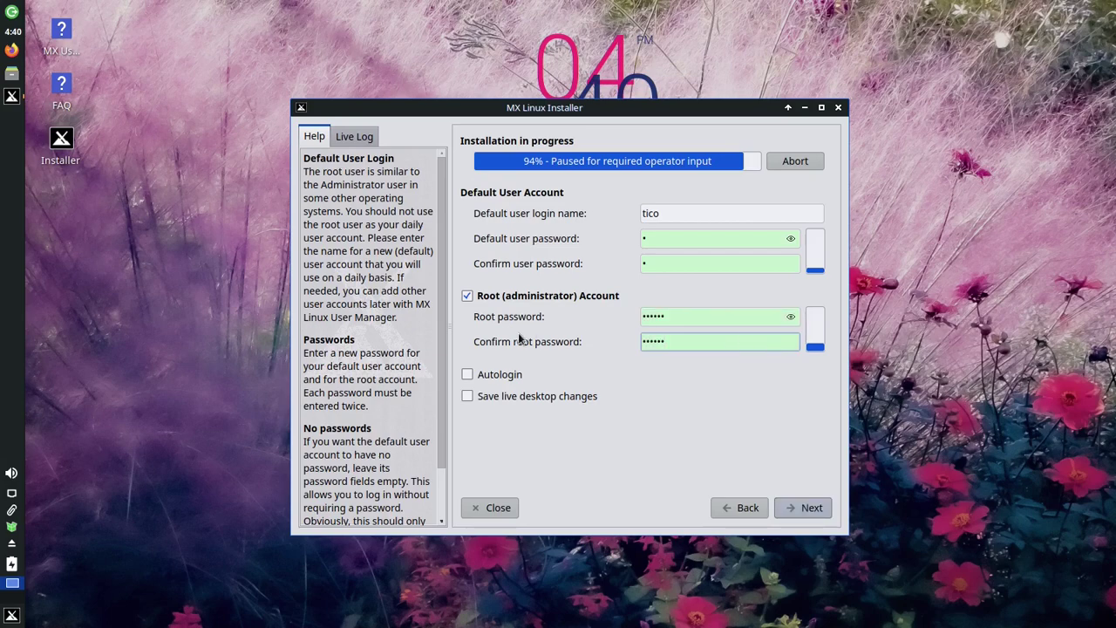
- Enable Autologin for the default user and complete the installation with an automatic reboot
click(466, 374)
click(803, 508)
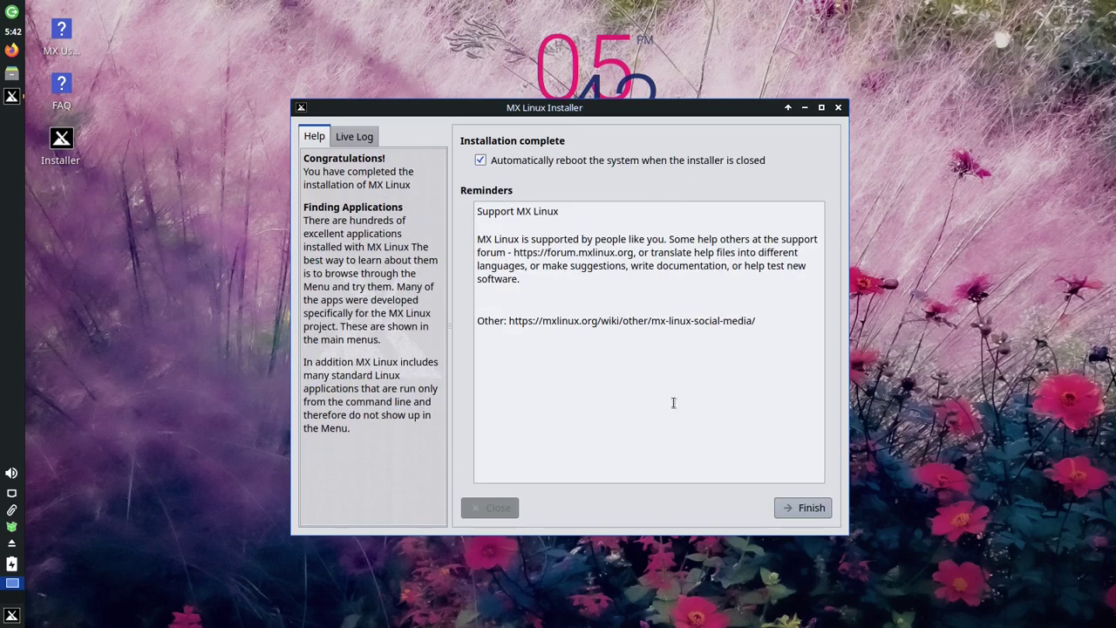
click(805, 507)
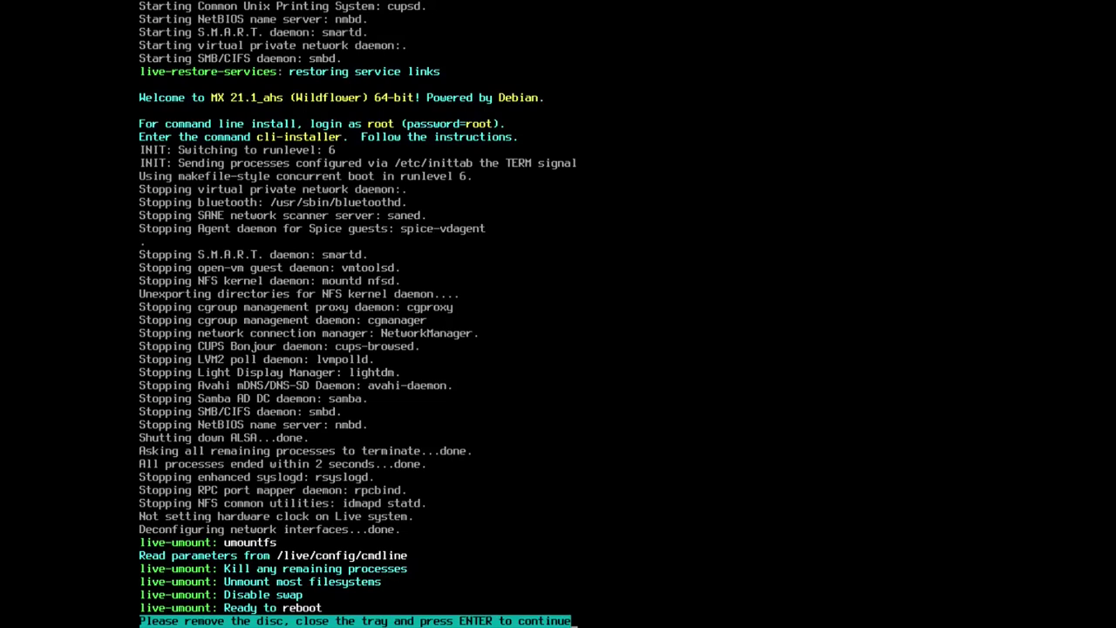
key(Return)
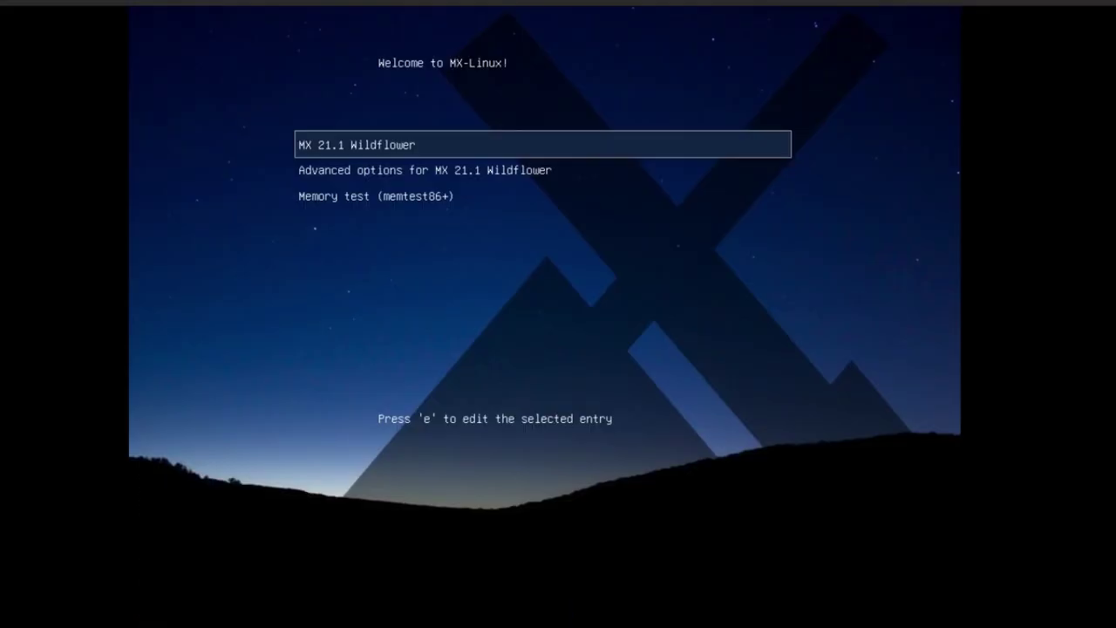
- Examine the standard and systemd kernel entries in the boot menu's advanced options for MX 21.1 Wildflower
key(Down)
key(Up)
key(Down)
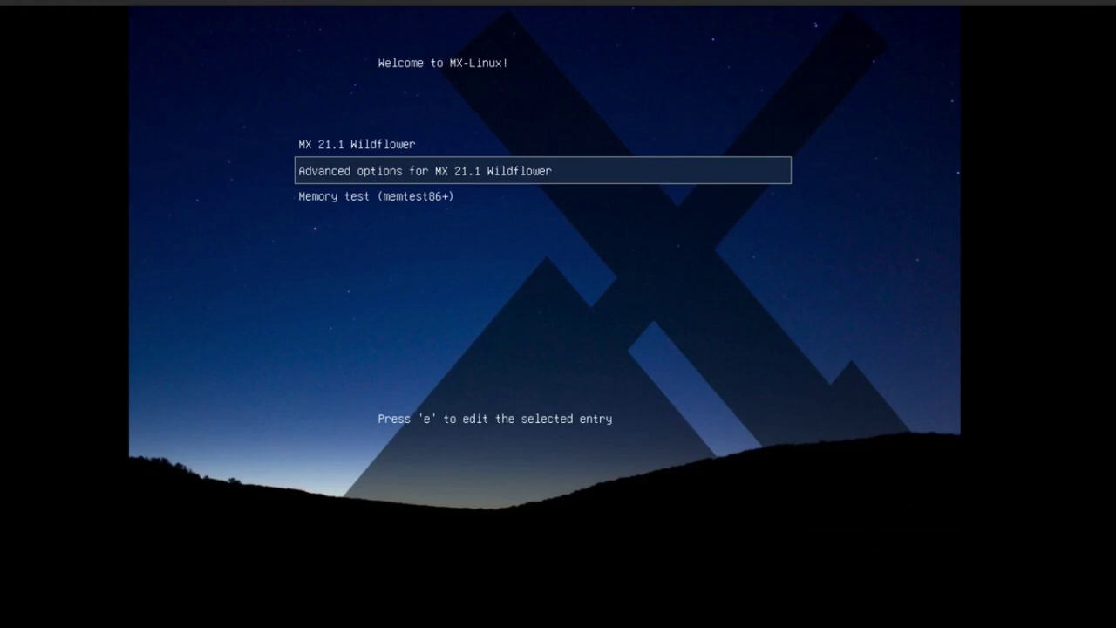
key(Return)
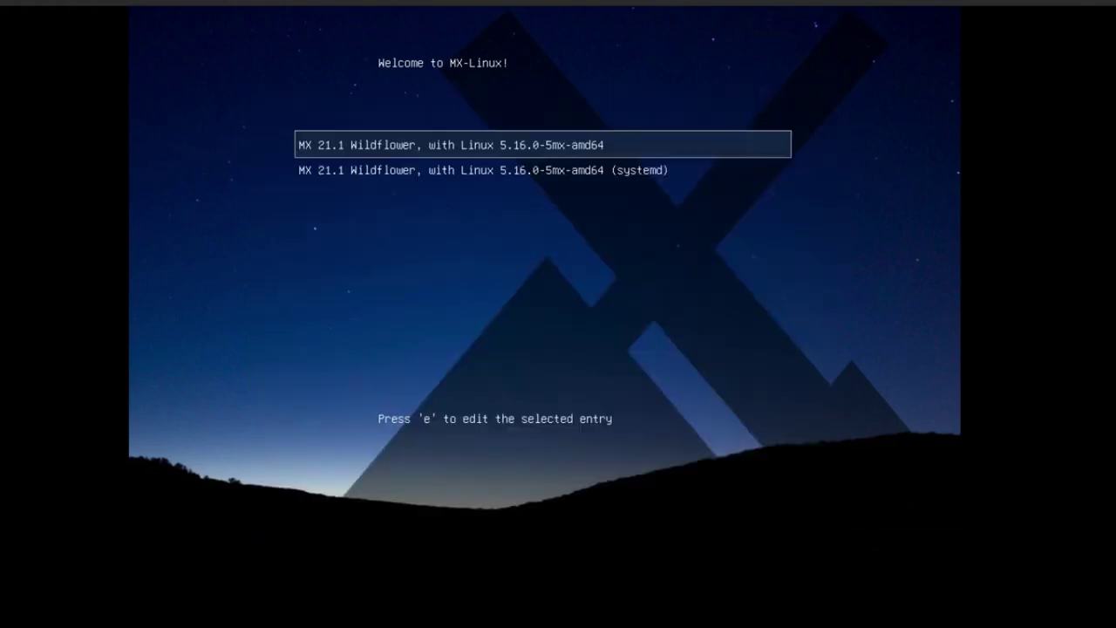
key(Down)
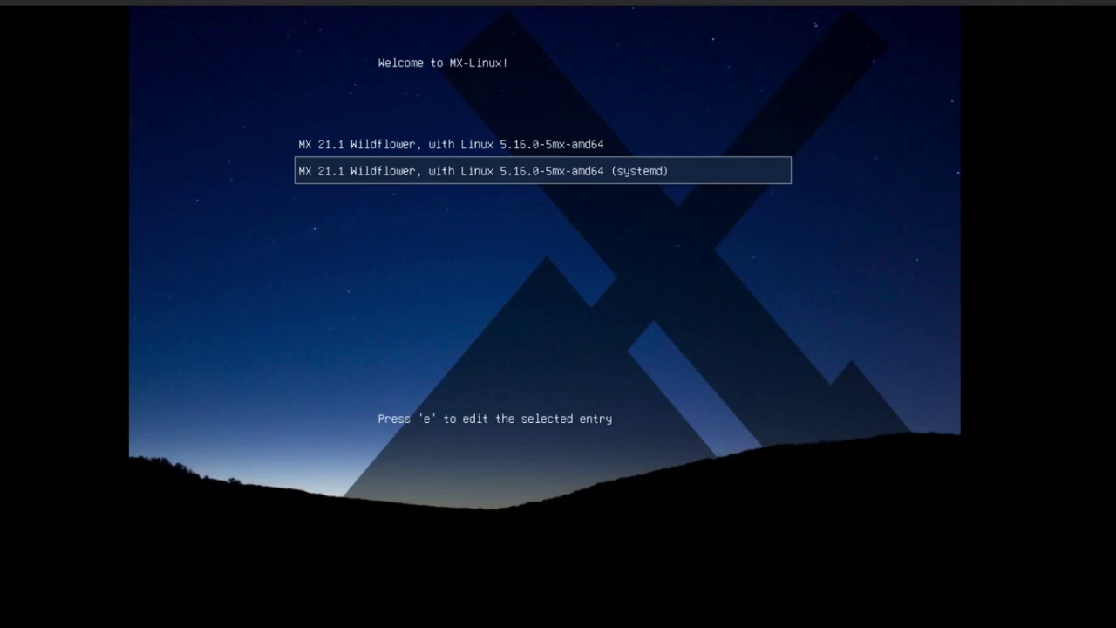
key(Up)
key(Down)
key(Up)
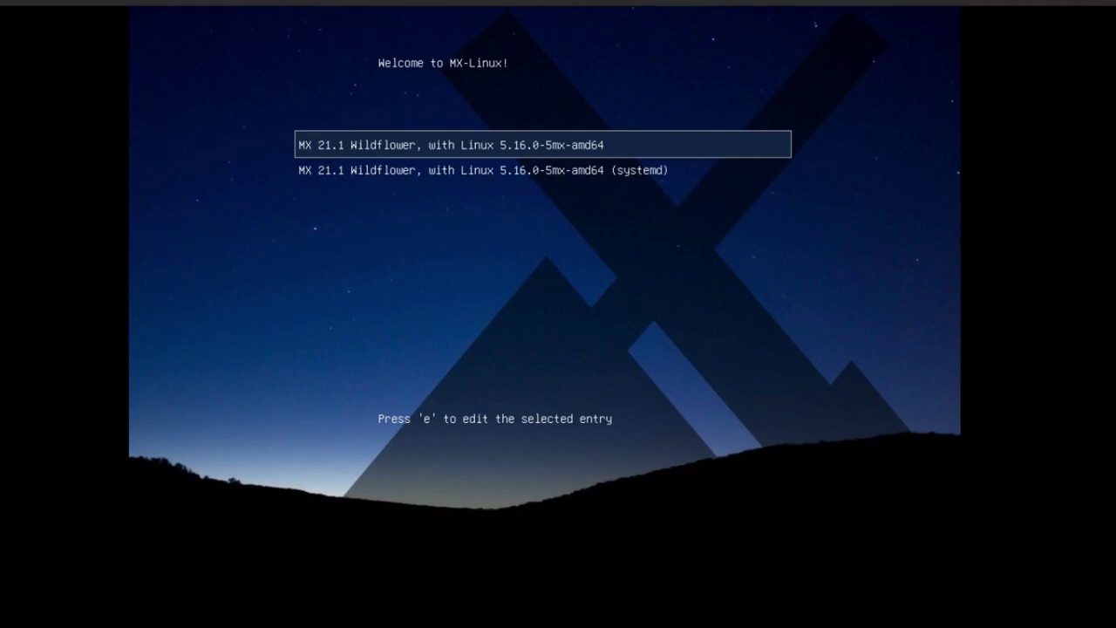
key(Down)
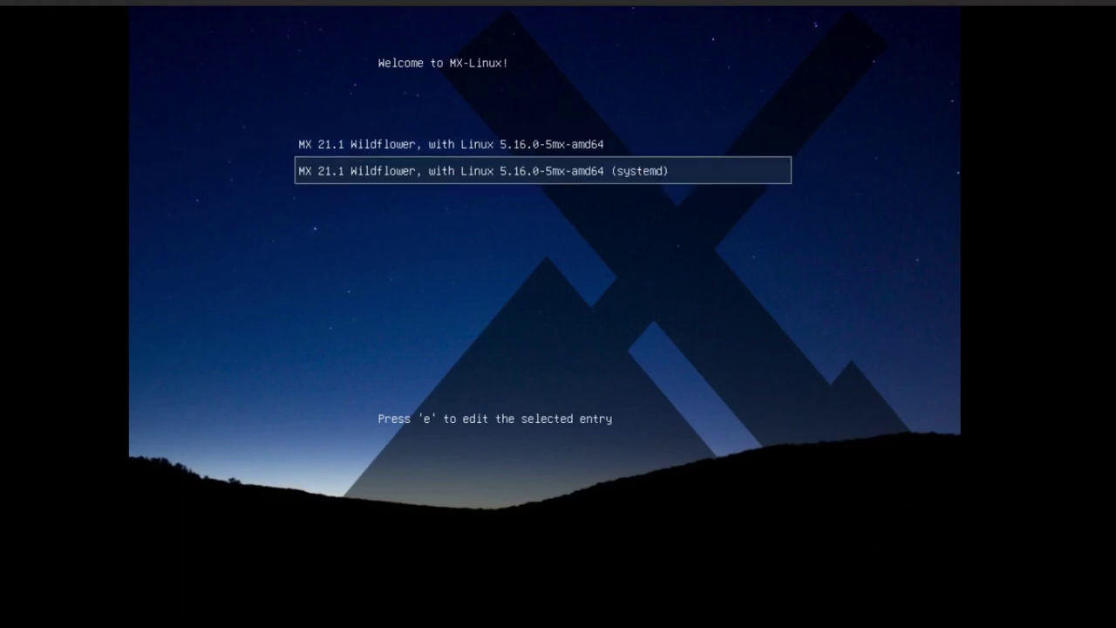
key(Up)
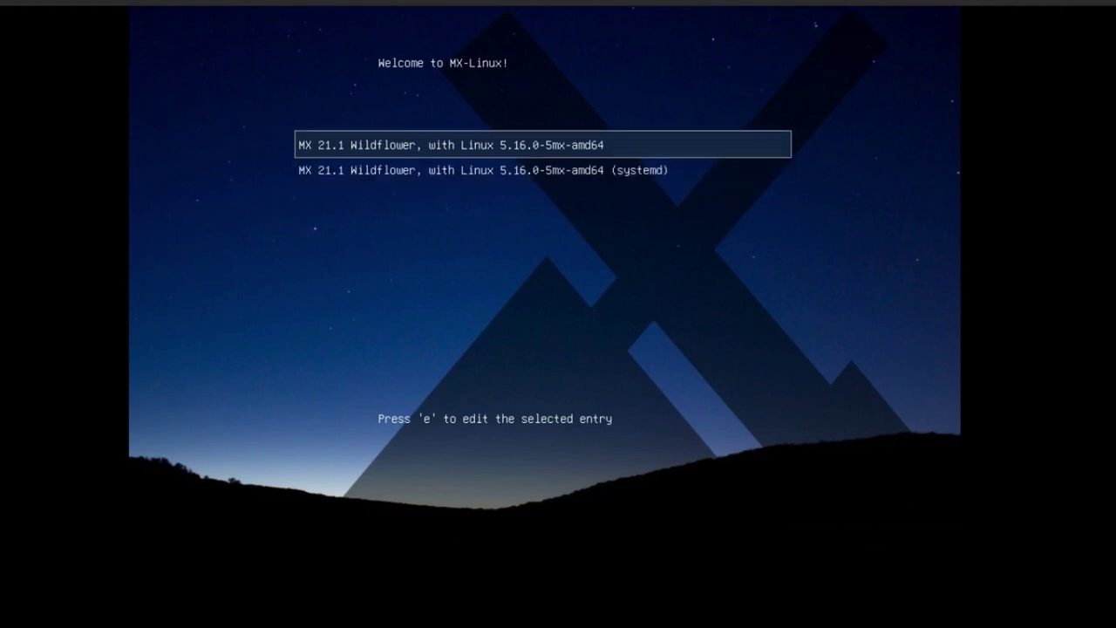
key(Escape)
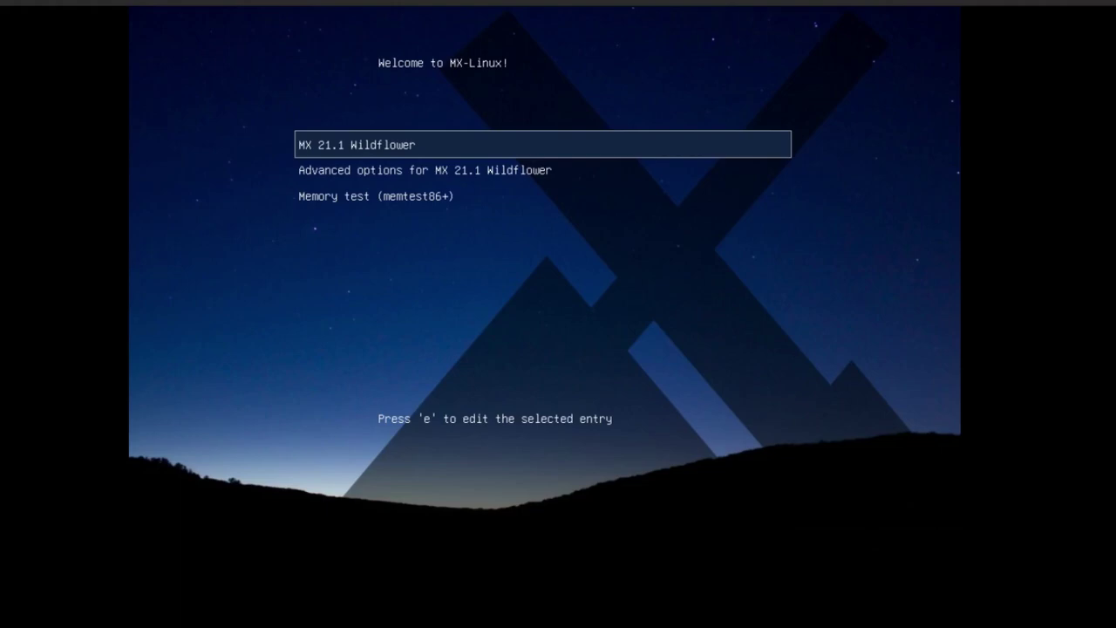
- Boot MX 21.1 Wildflower and open the Ajustes tool from the welcome window
key(Return)
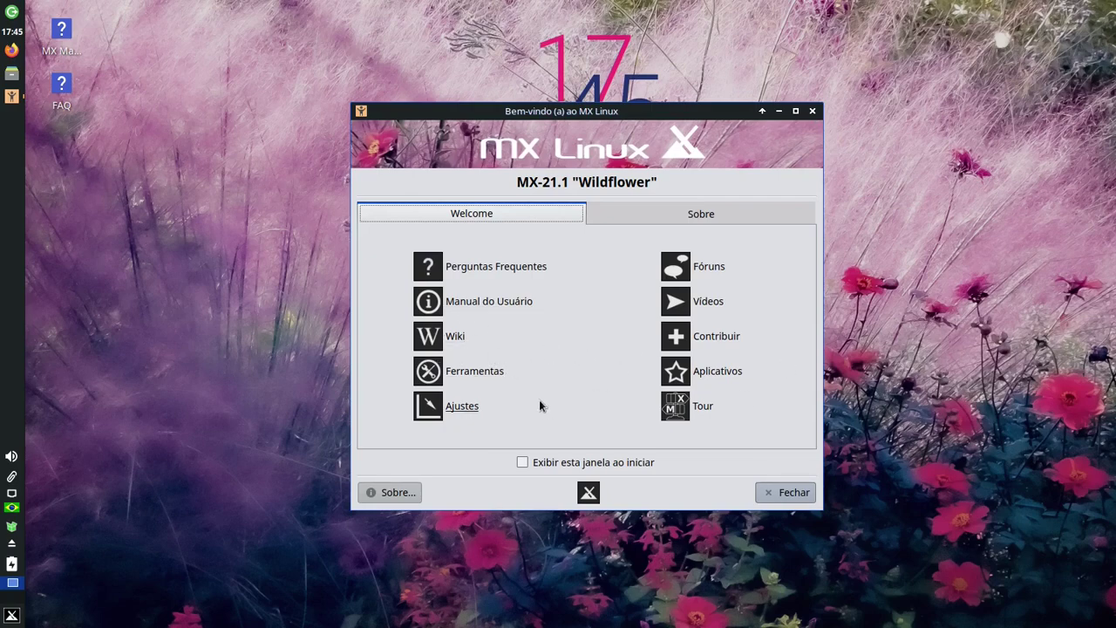
mouse_move(656, 111)
mouse_down()
mouse_move(637, 111)
mouse_move(647, 114)
mouse_up()
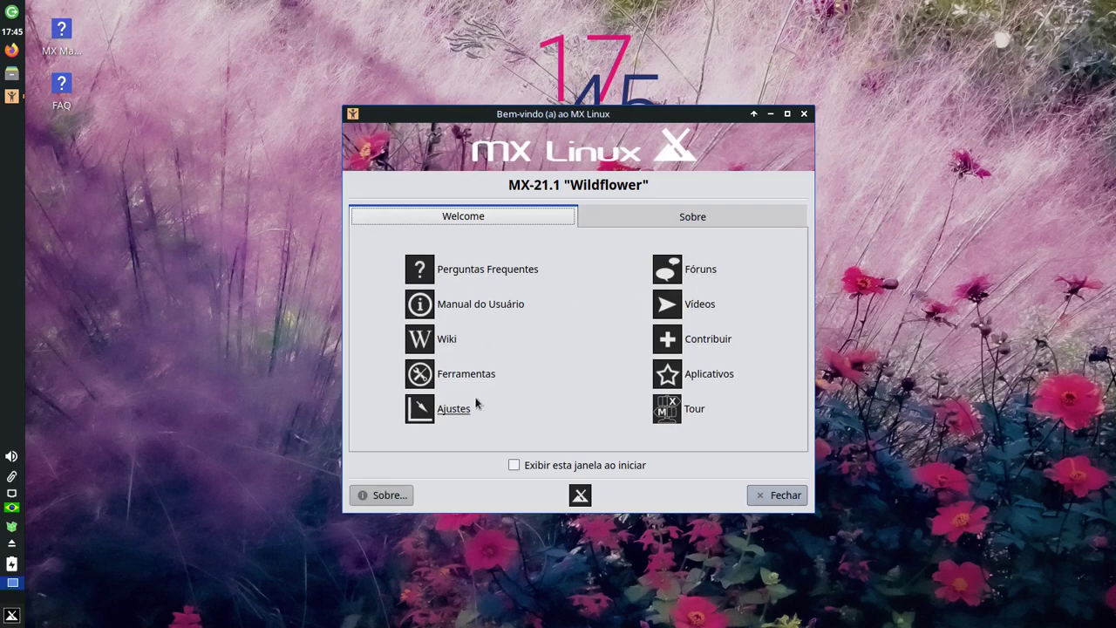
click(454, 415)
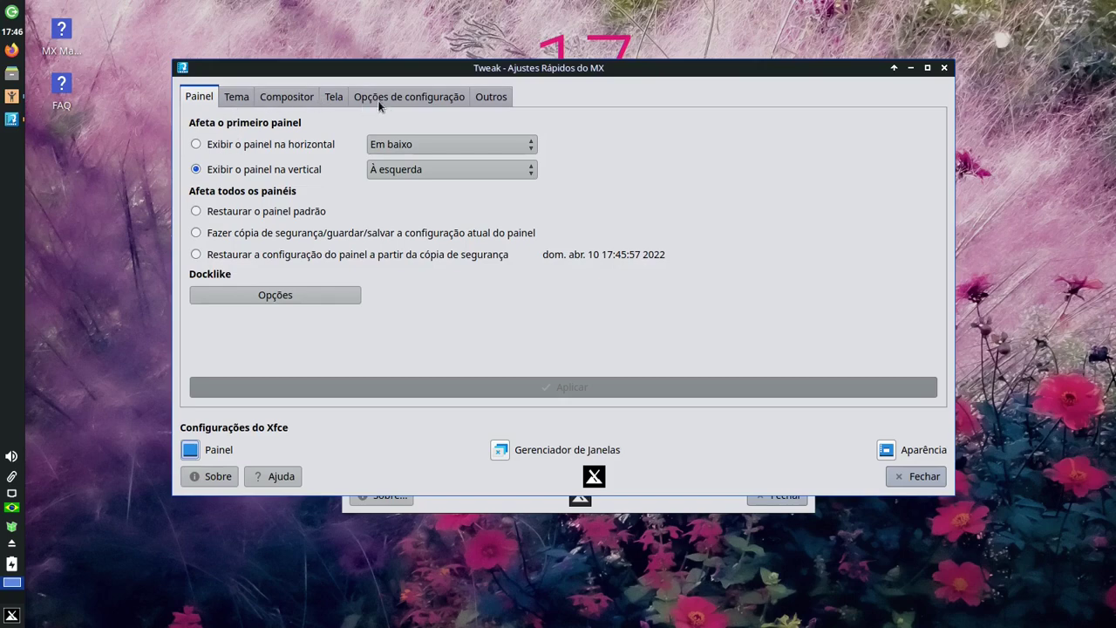
- Look through the Tela, Tema, Compositor and Opções de configuração settings, returning to the Painel settings
click(333, 97)
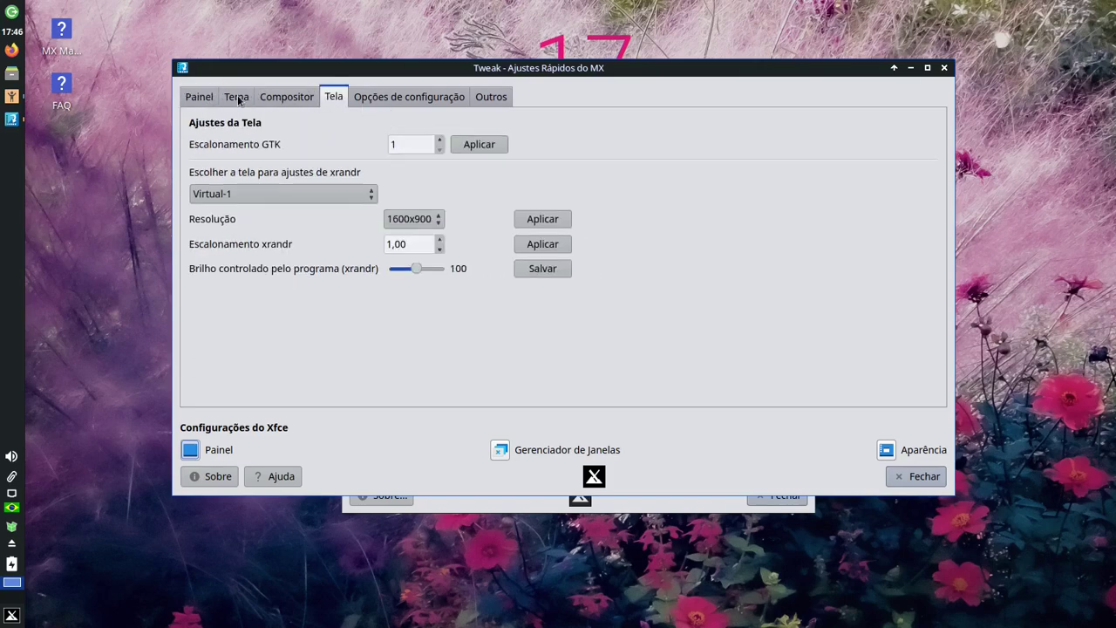
click(236, 96)
click(288, 98)
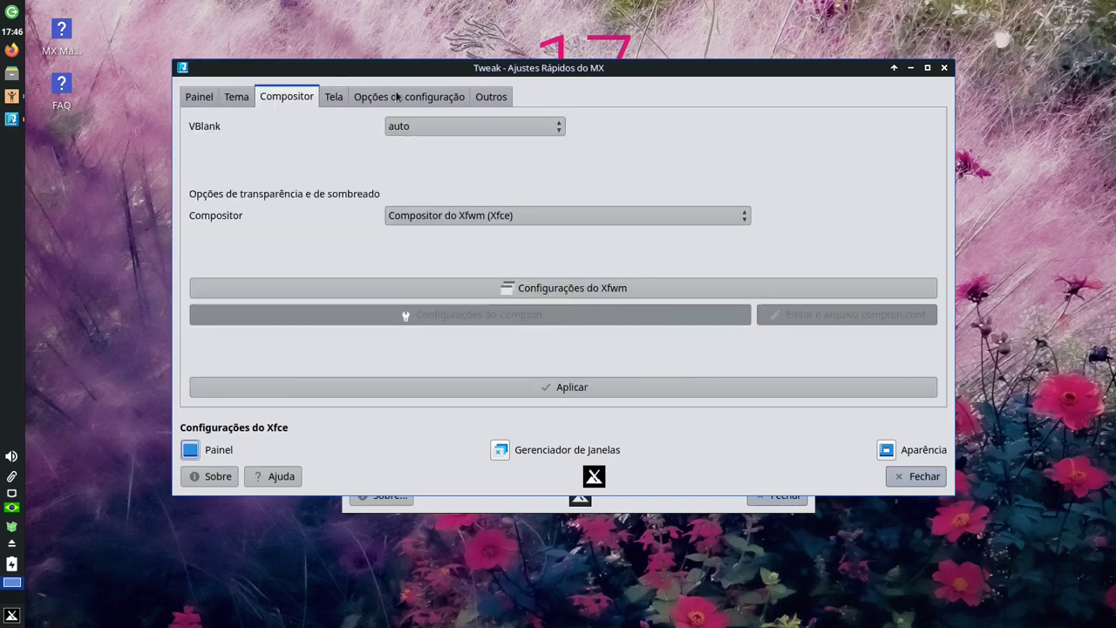
click(427, 97)
click(200, 98)
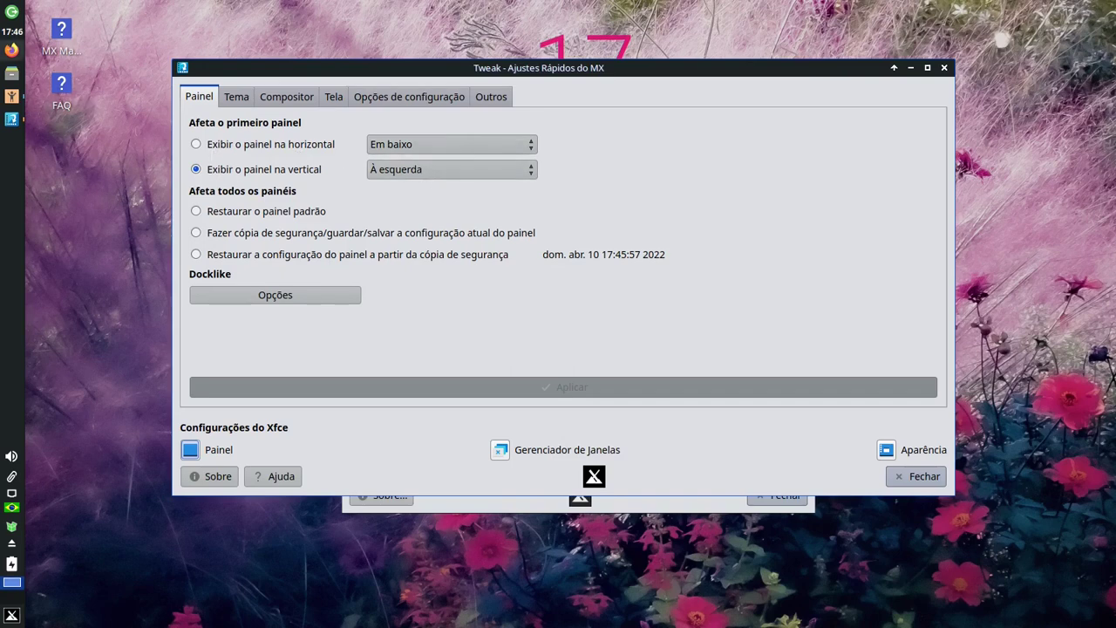
- Set the vertical panel's position to À direita
click(449, 170)
click(460, 184)
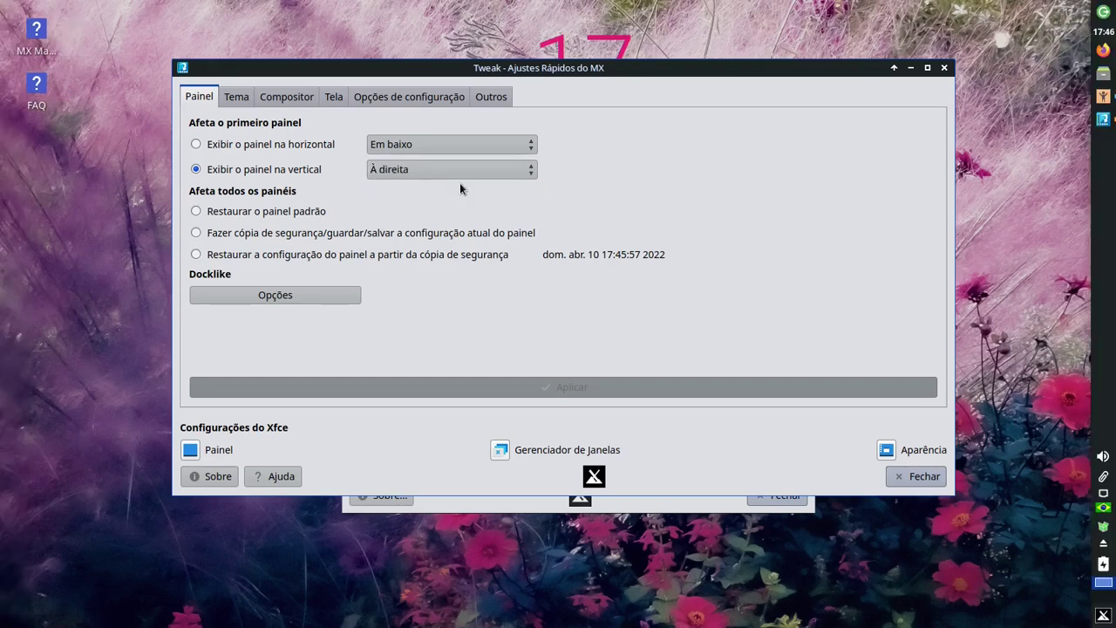
- Display the first panel horizontally at Em baixo, apply the change and close the tweak tool
click(436, 144)
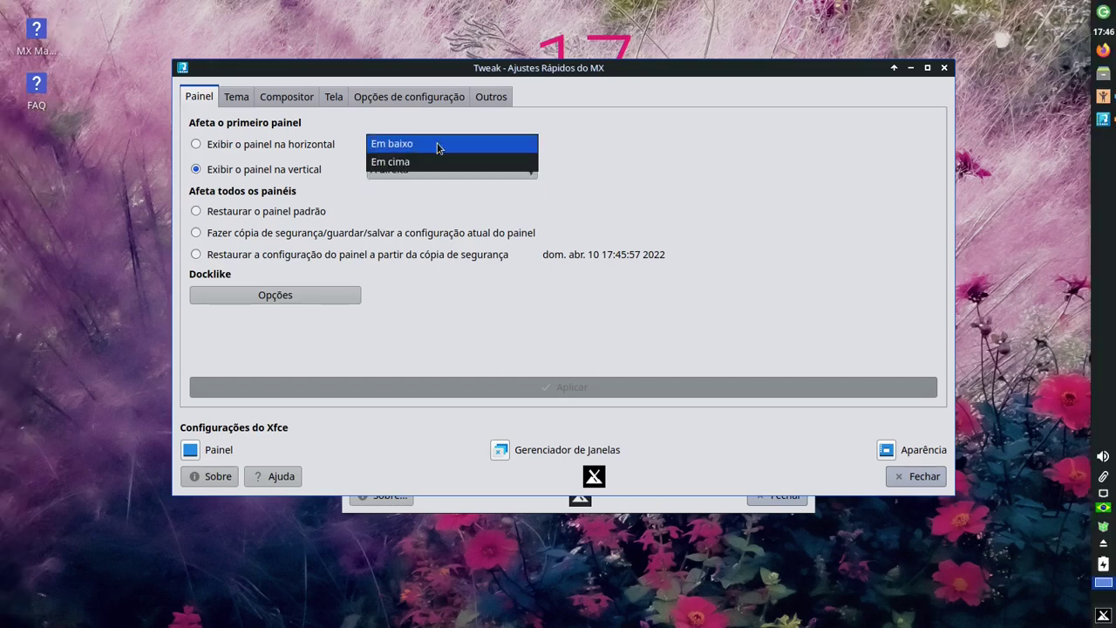
click(436, 146)
click(196, 143)
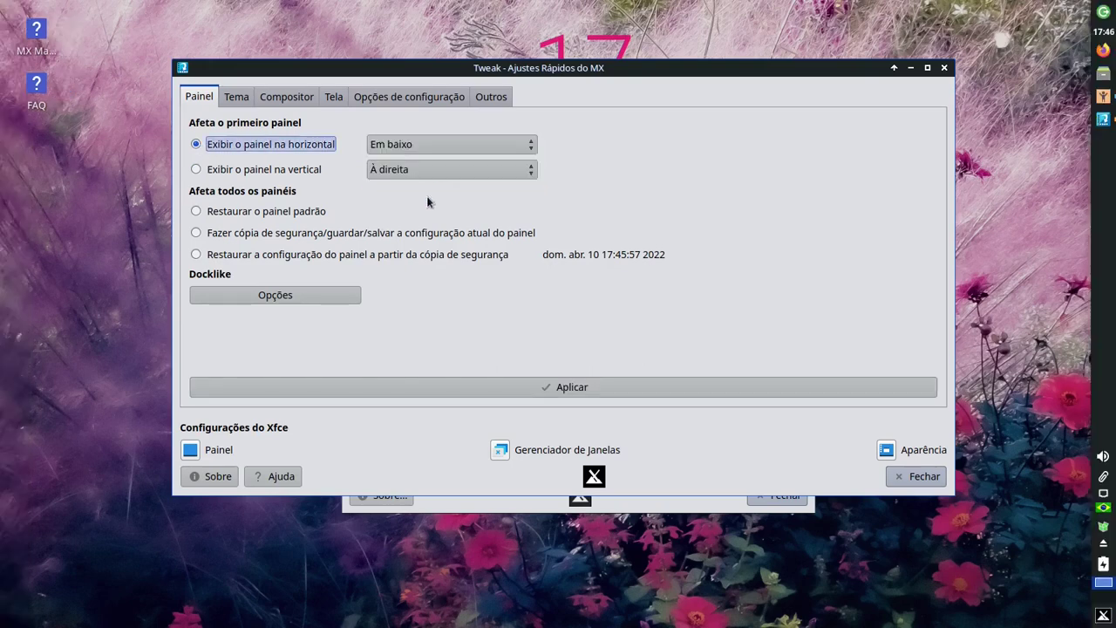
click(617, 390)
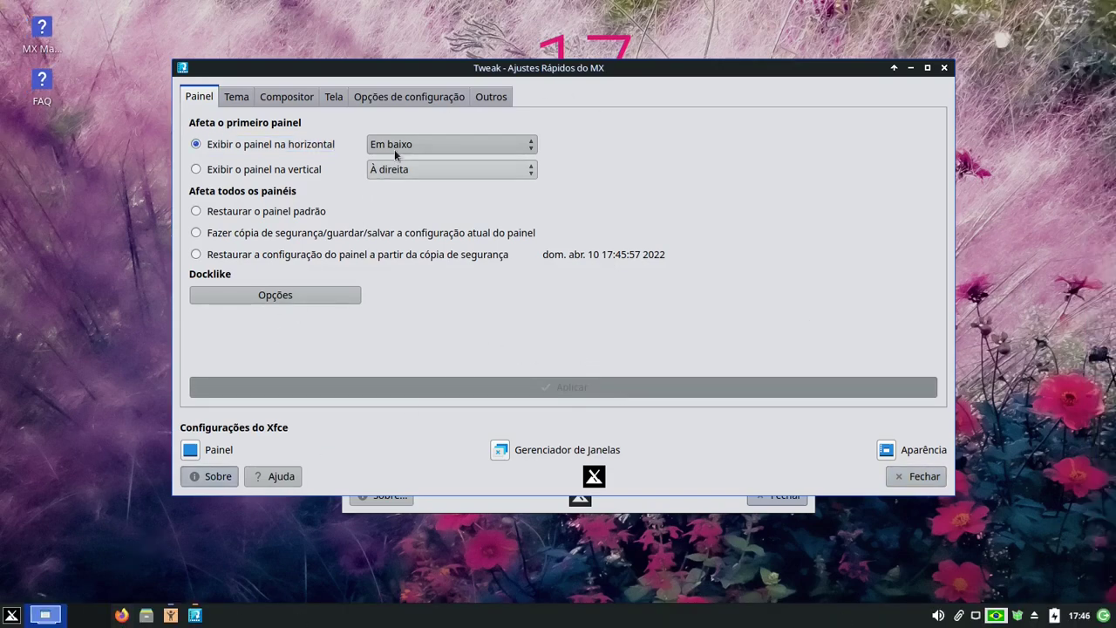
click(12, 616)
click(12, 615)
click(944, 67)
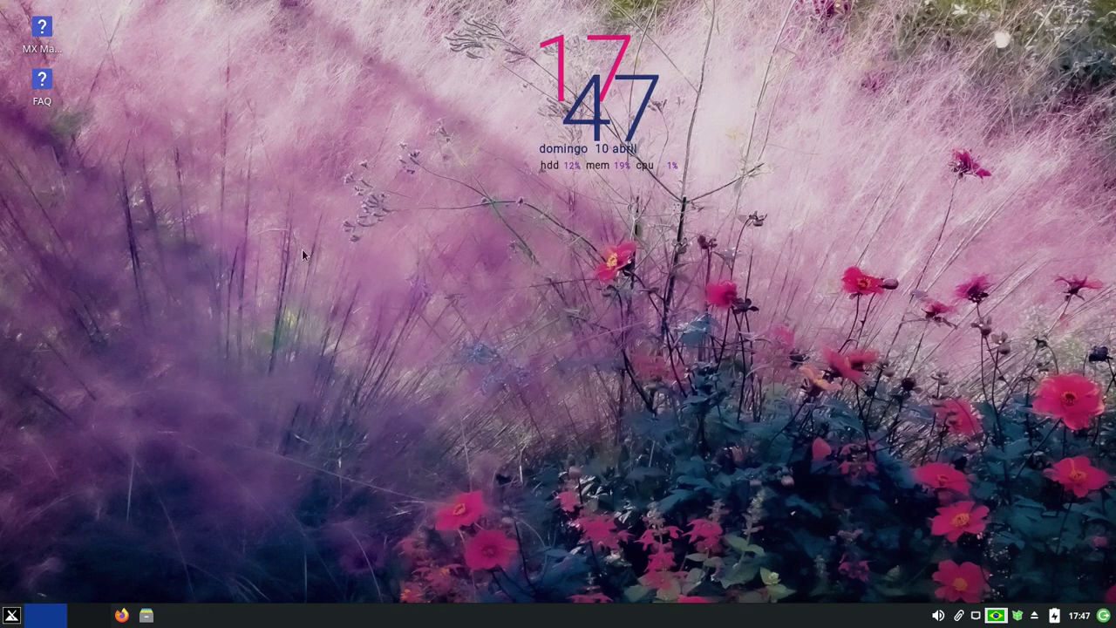
- Open Xfce Terminal and run uname -a to show the kernel information
click(12, 616)
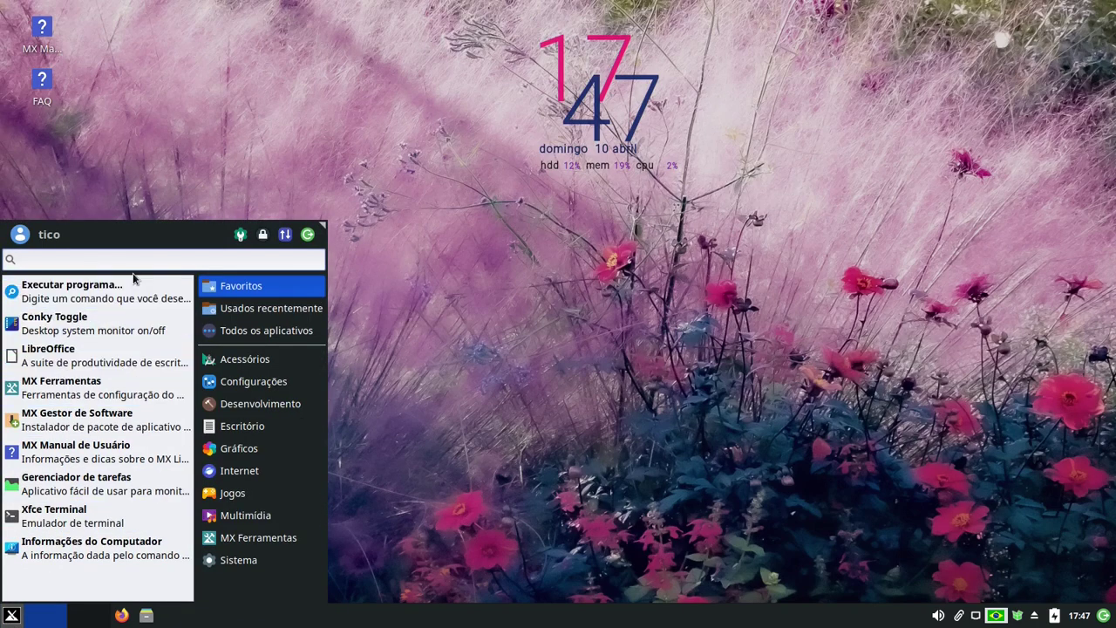
text(ter)
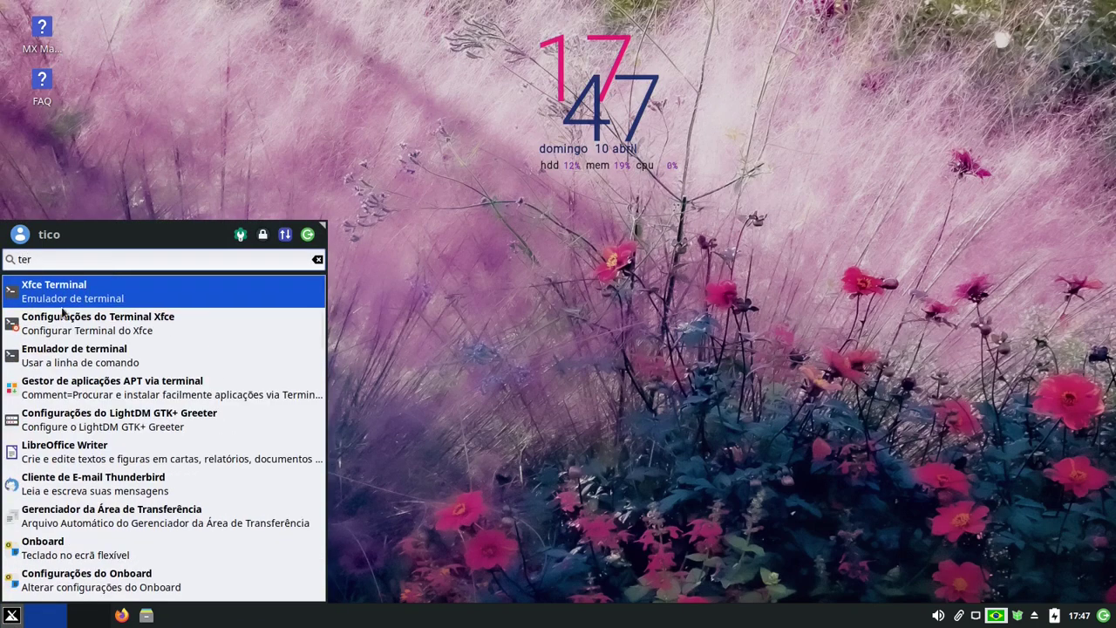
key(Return)
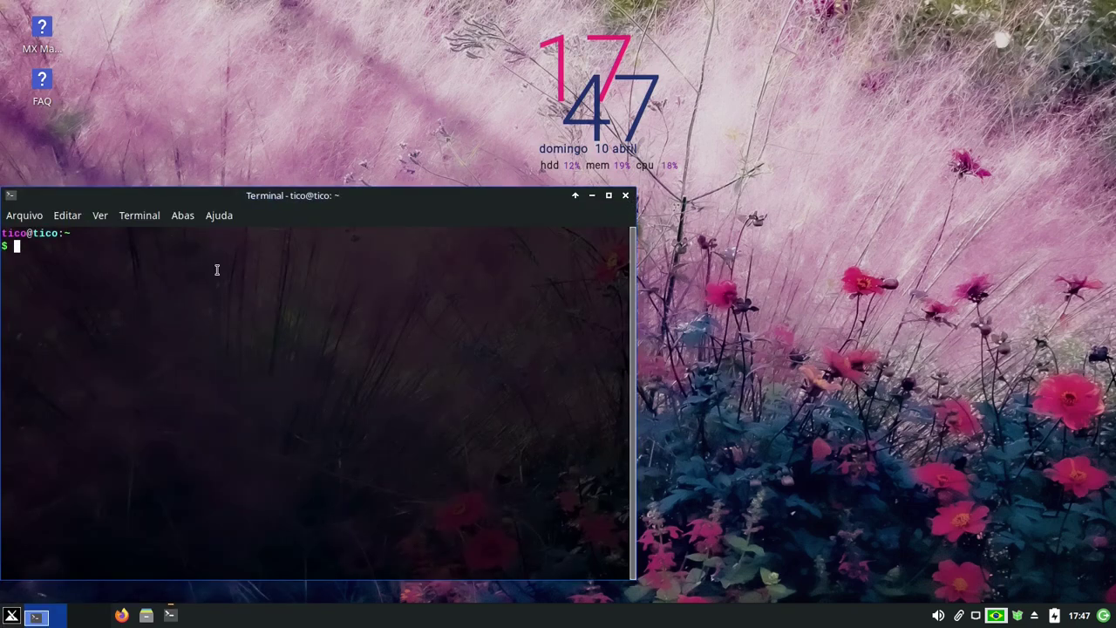
text(uname -a)
key(Return)
- Highlight the kernel version in the uname output and close the terminal
drag(71, 258, 92, 258)
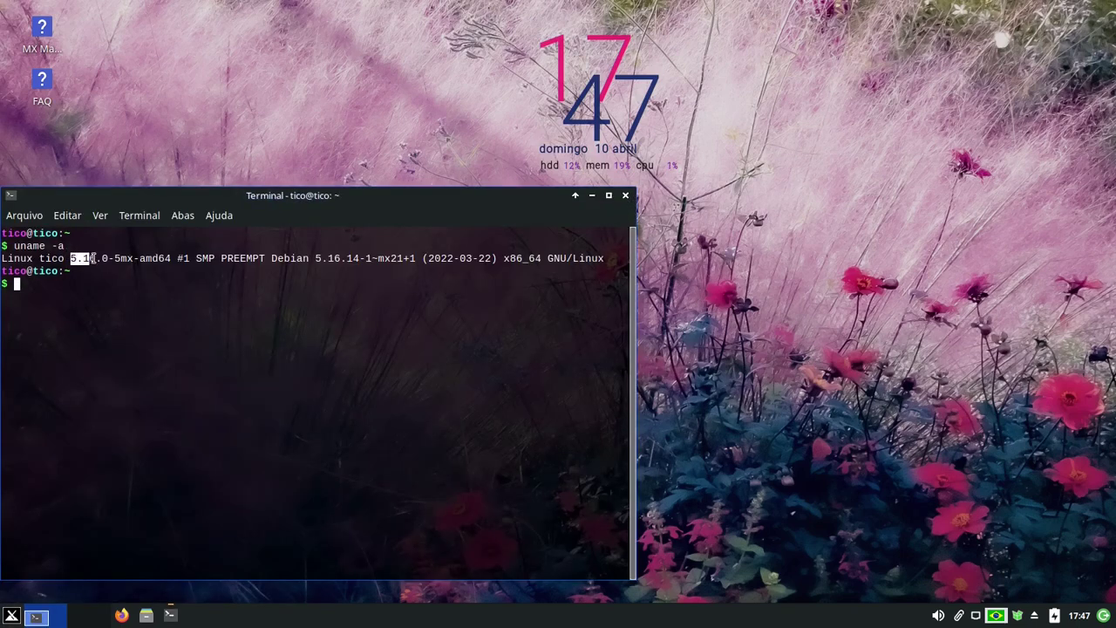
click(66, 263)
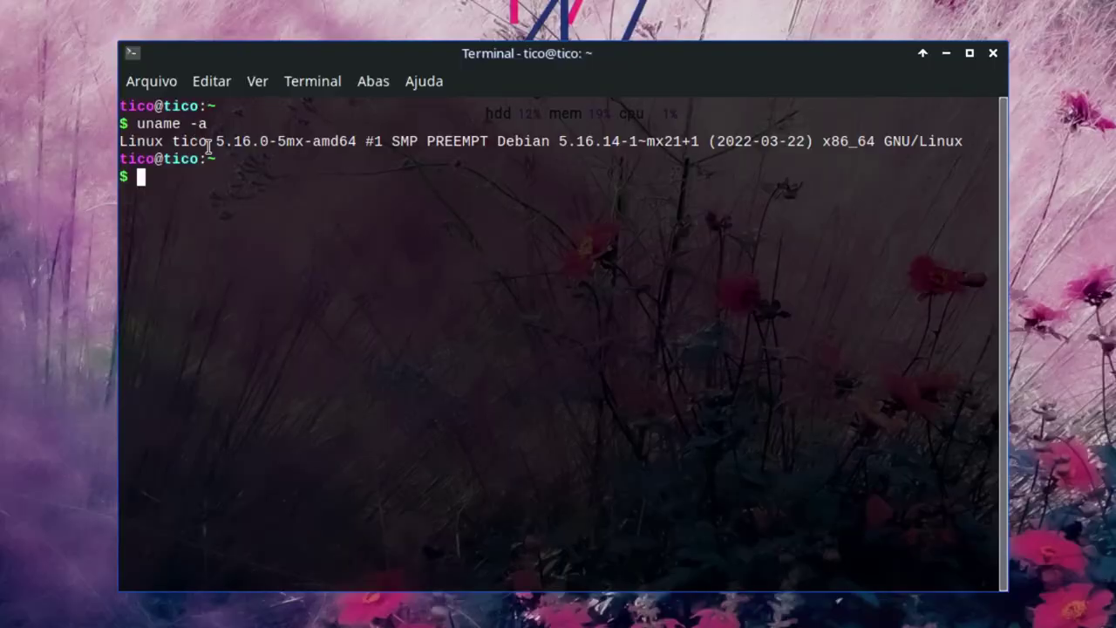
drag(209, 145, 260, 142)
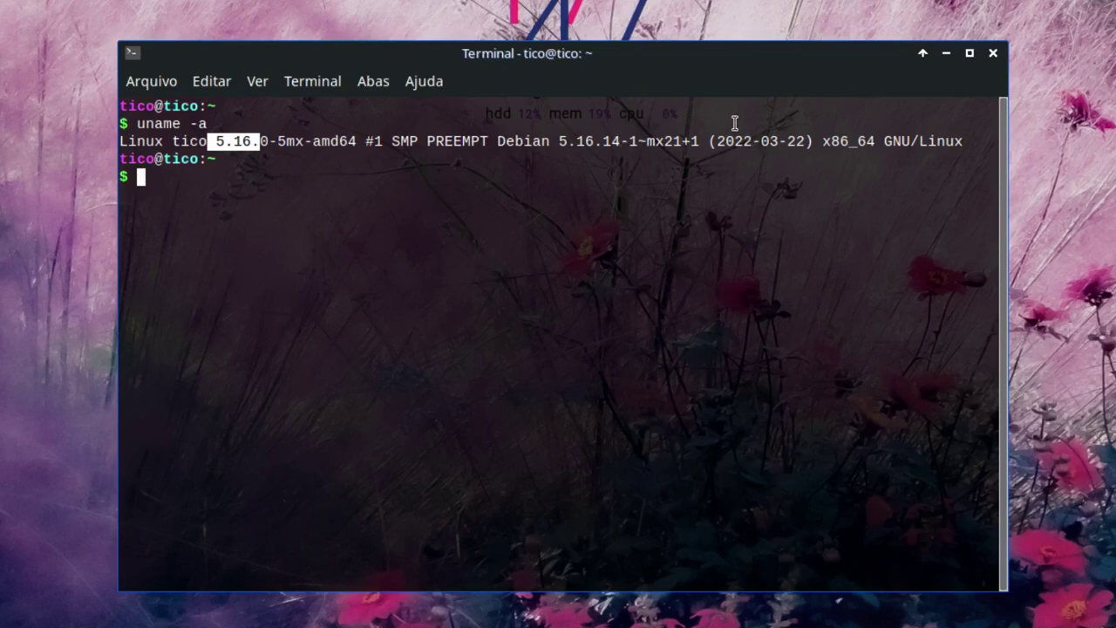
drag(269, 143, 216, 142)
click(247, 198)
drag(216, 142, 269, 147)
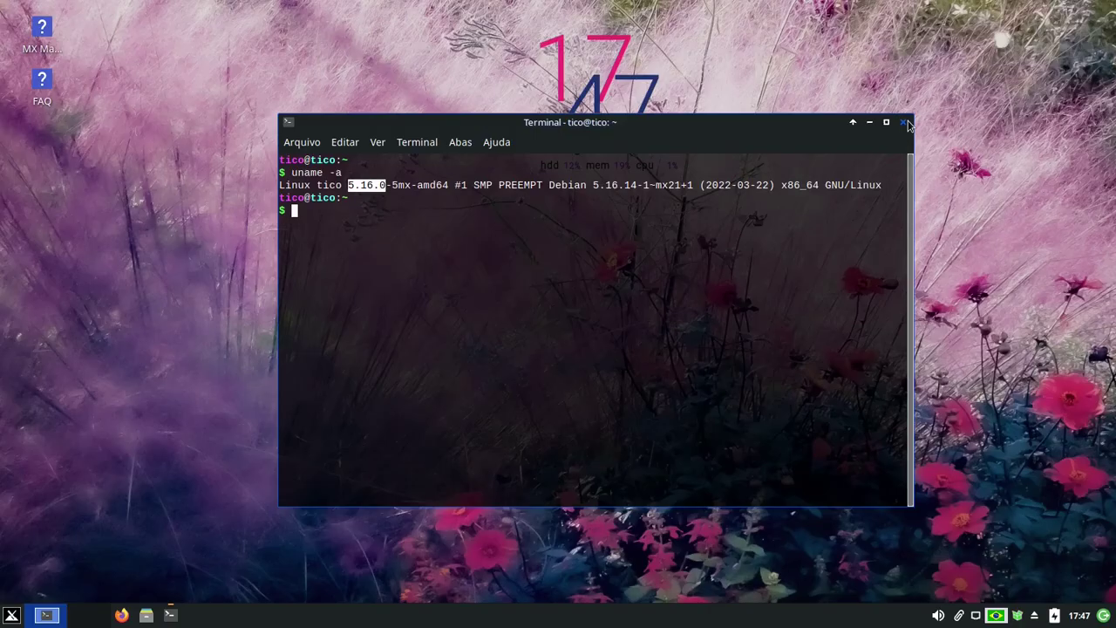
click(992, 53)
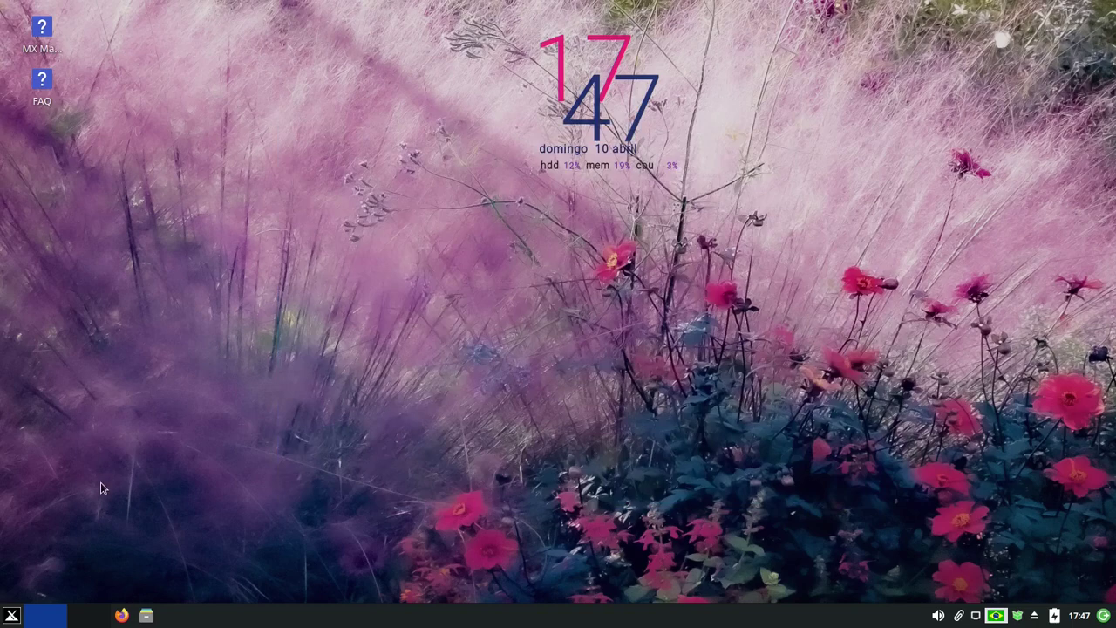
- Open MX Gestor de Software to browse the available application packages
click(11, 616)
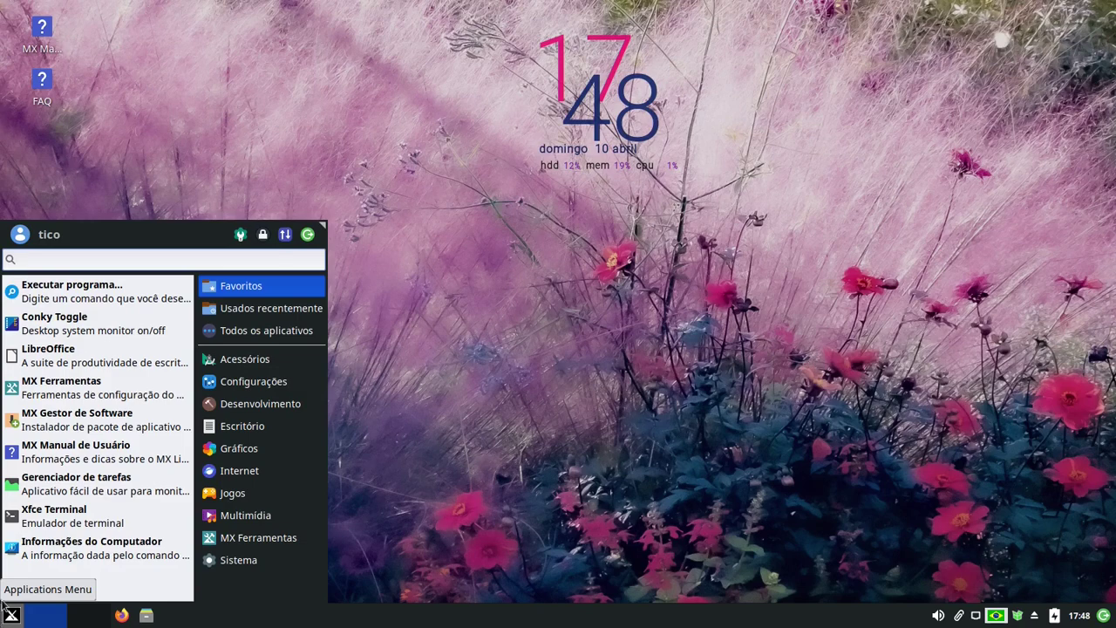
click(108, 419)
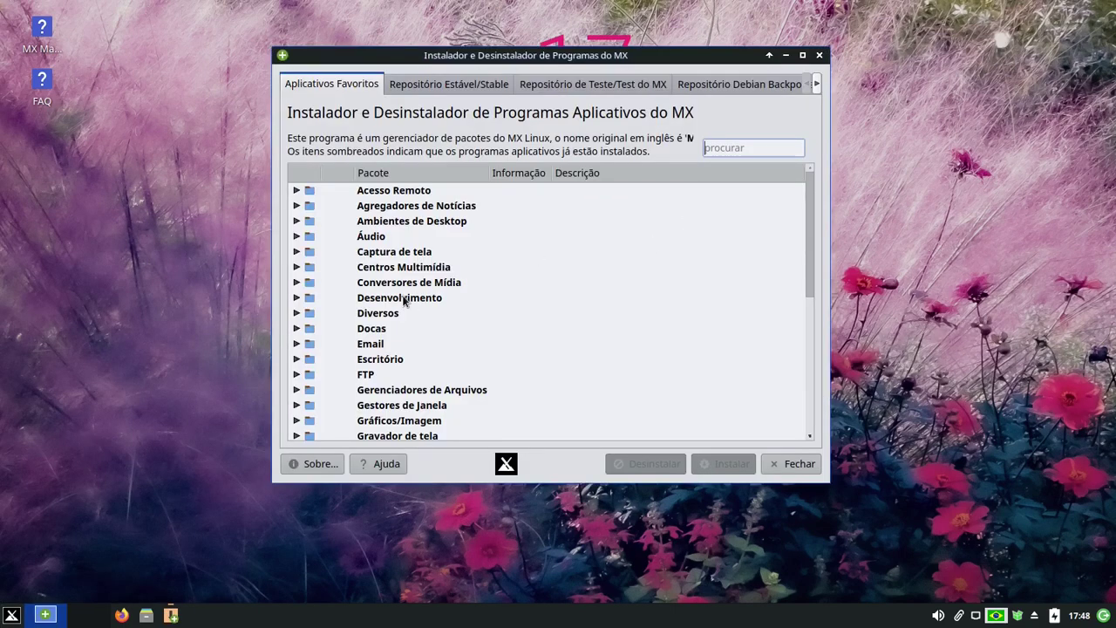
- Maximize the package installer and expand the Áudio category to view its available packages
click(802, 56)
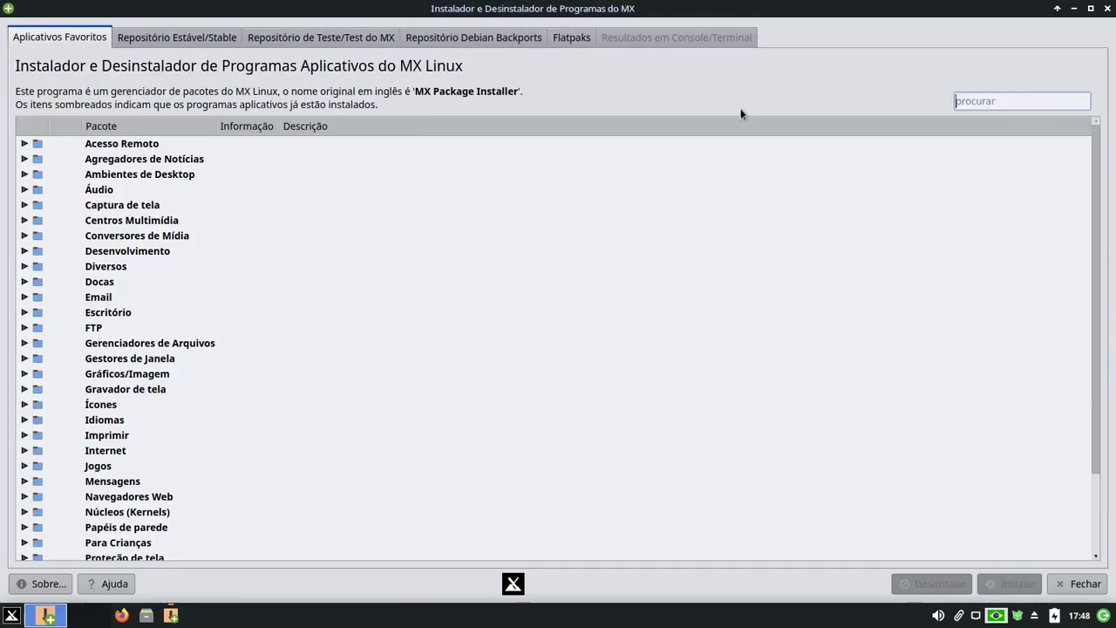
click(33, 193)
click(24, 190)
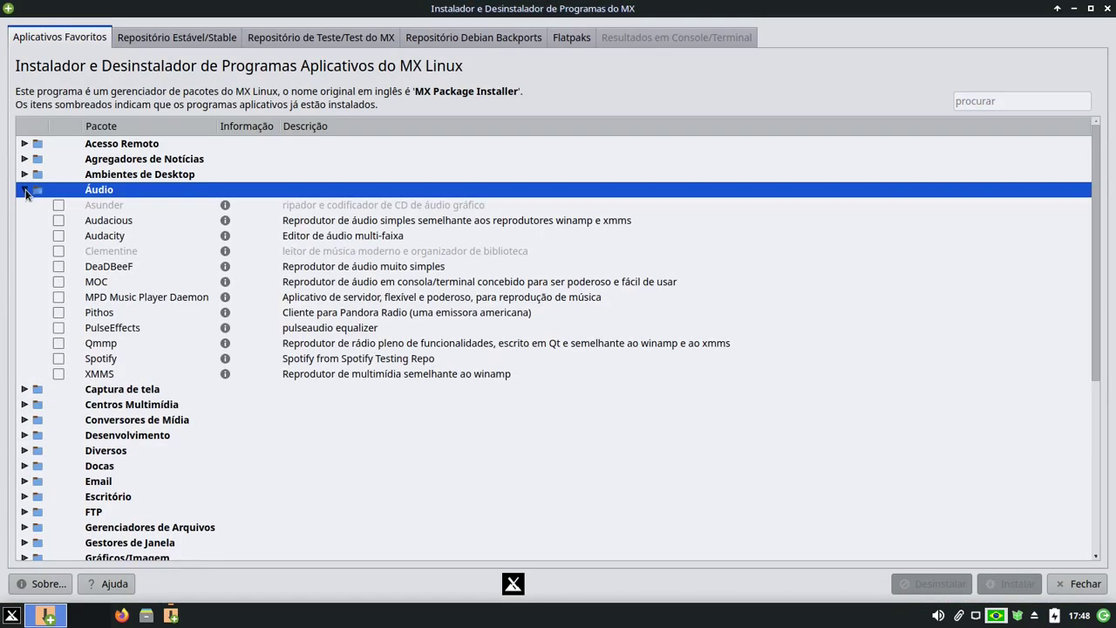
click(24, 190)
click(24, 190)
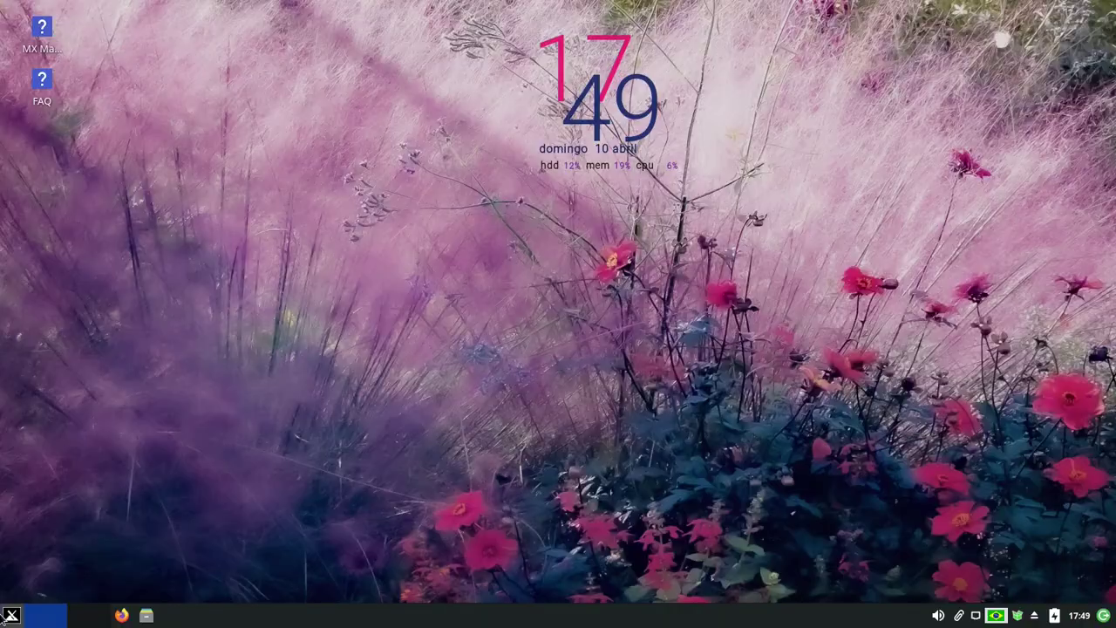
- Open MX Conky from the MX Ferramentas tools and move its window clear of the desktop clock
click(11, 615)
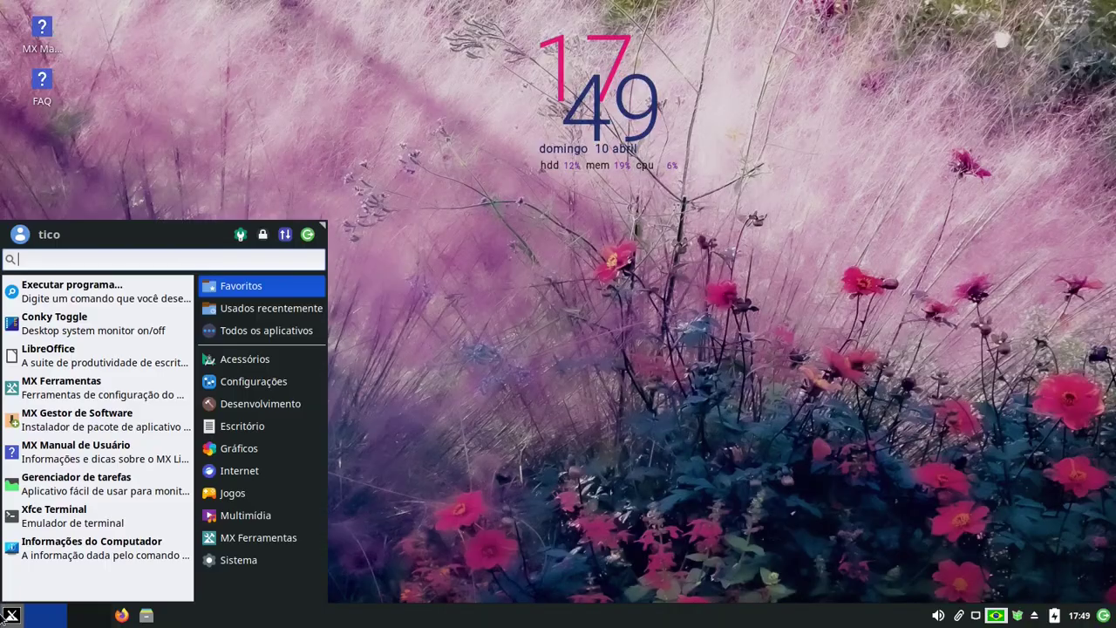
click(245, 542)
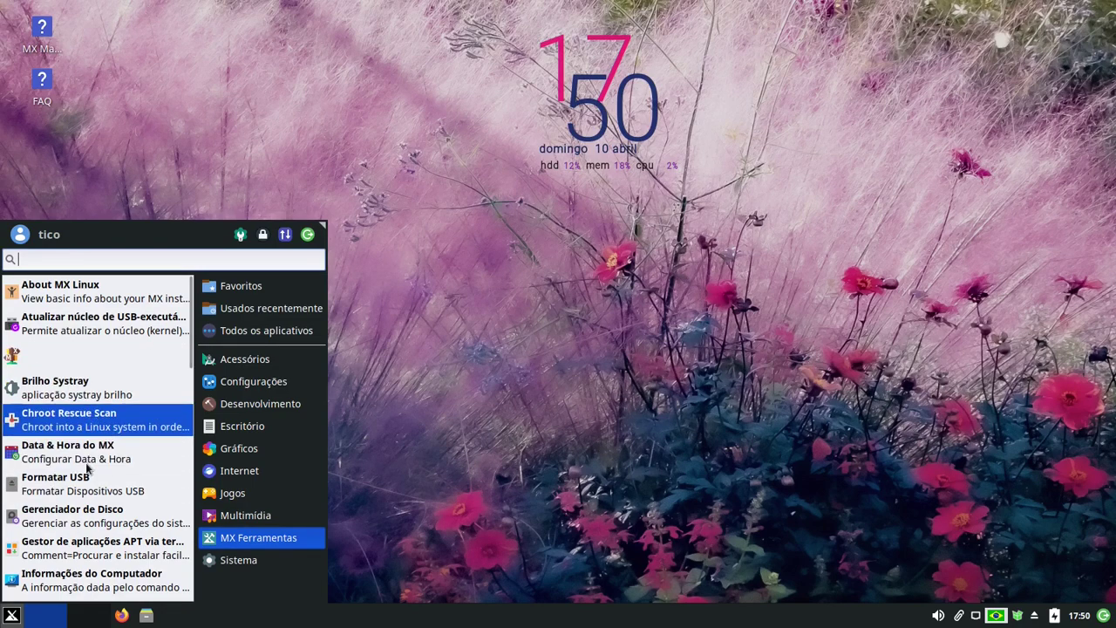
scroll(117, 502, down, 1)
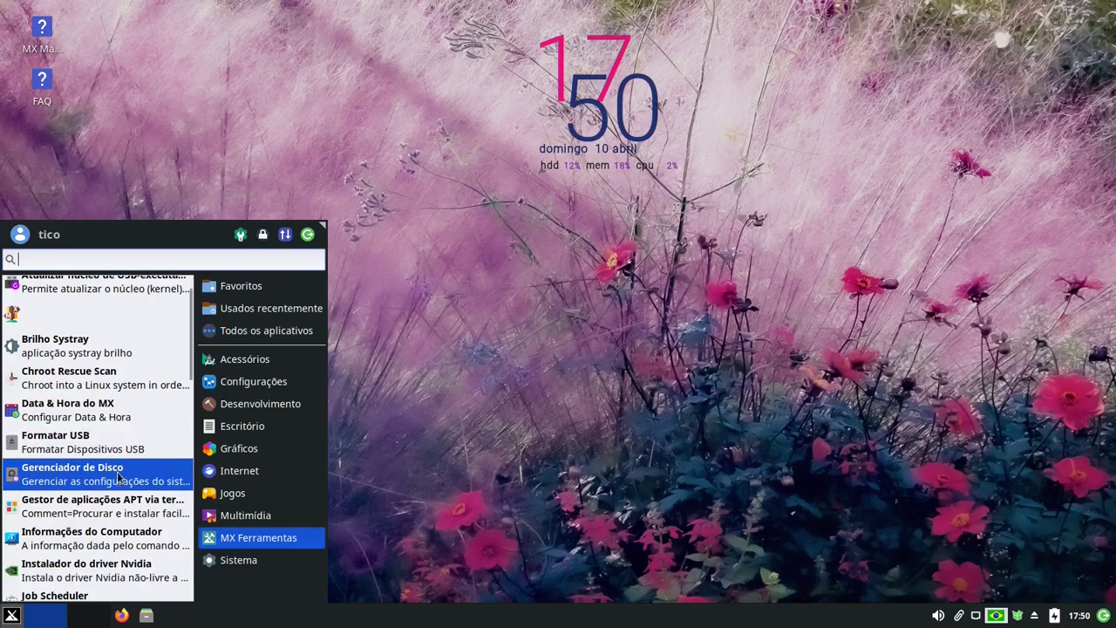
scroll(120, 480, down, 1)
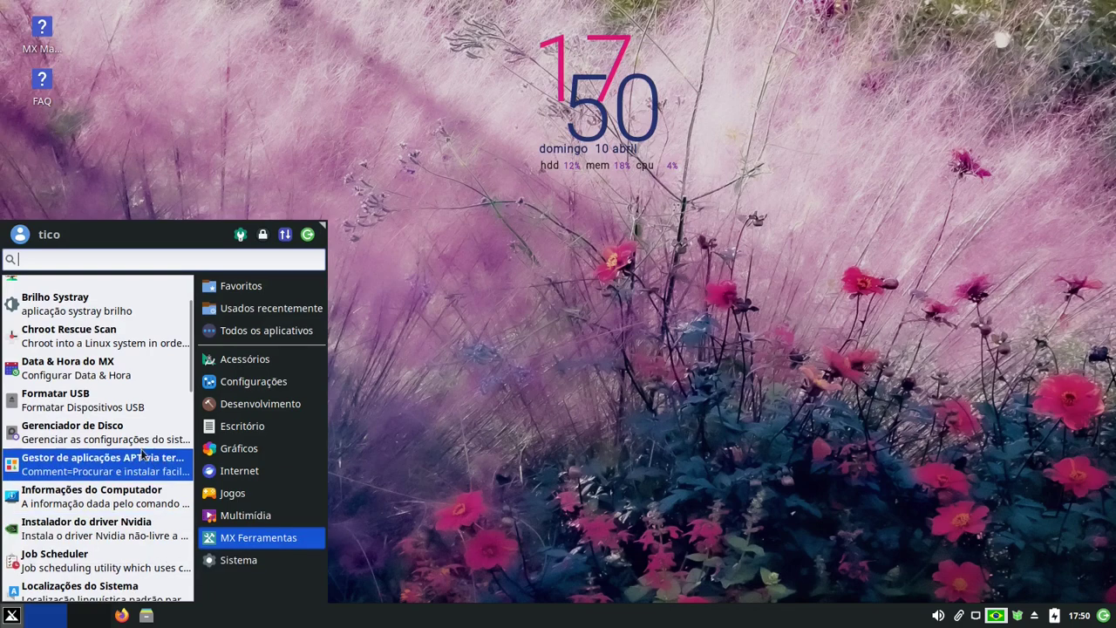
scroll(149, 506, down, 1)
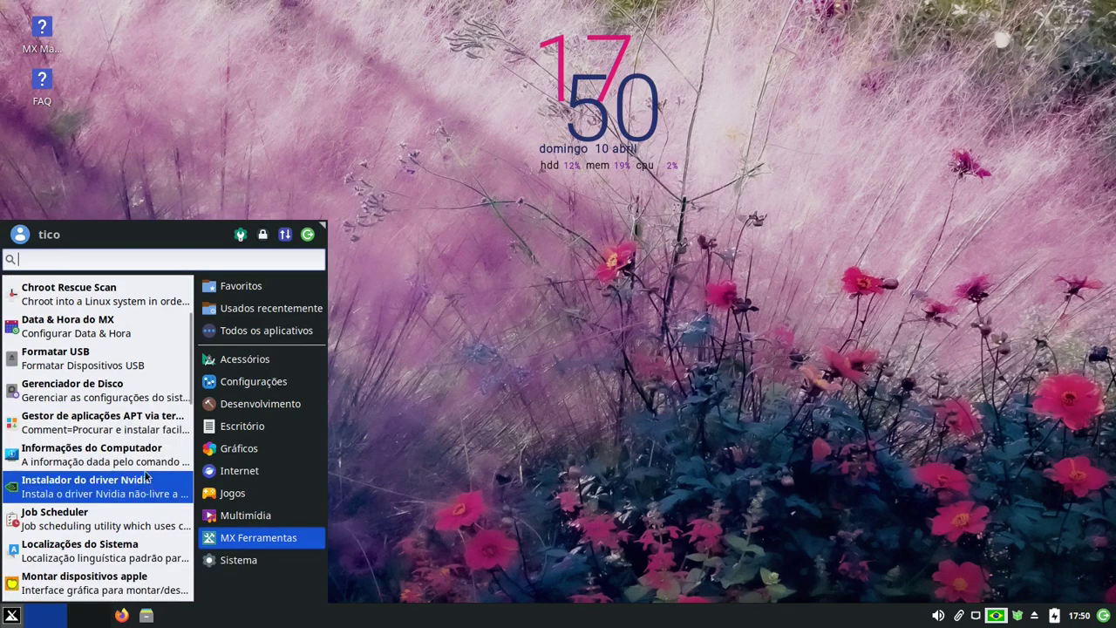
scroll(142, 439, down, 1)
scroll(142, 438, down, 2)
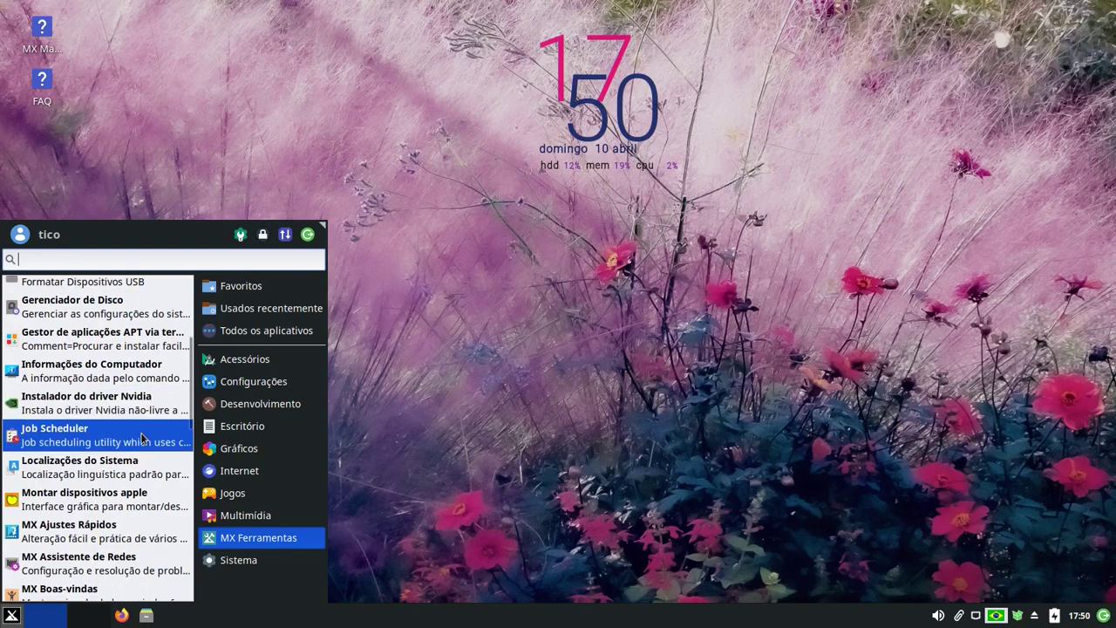
scroll(111, 478, down, 1)
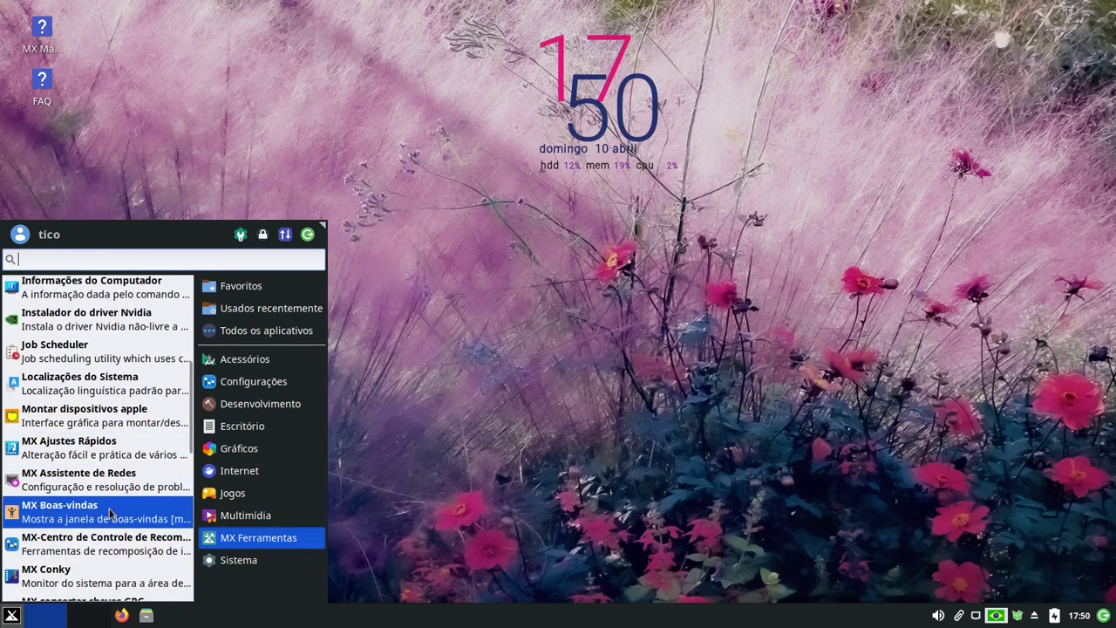
scroll(110, 506, down, 1)
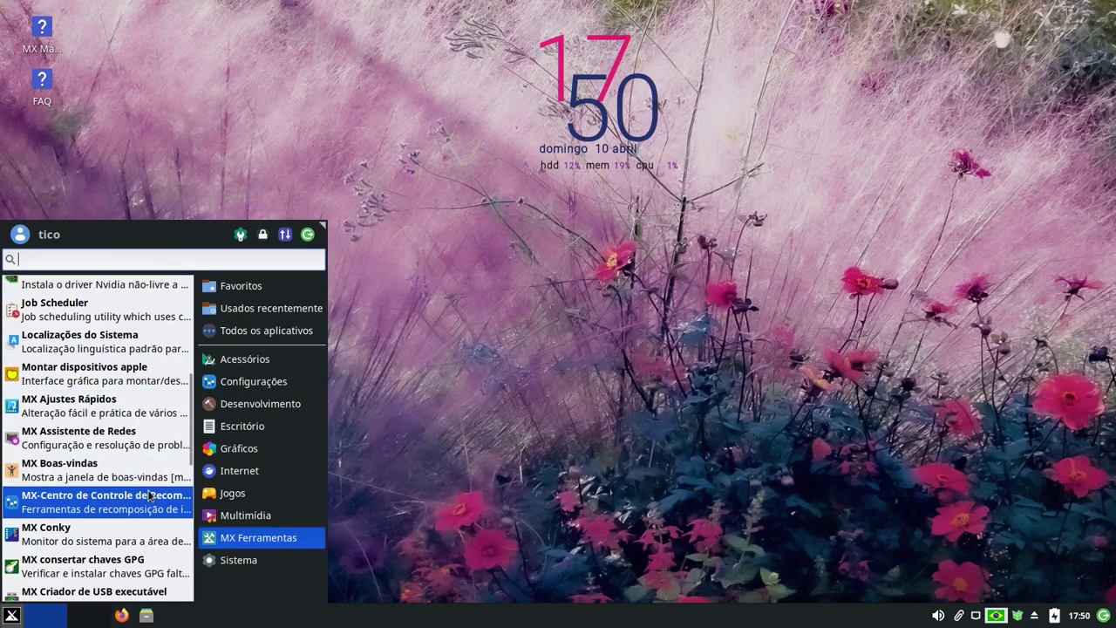
click(102, 534)
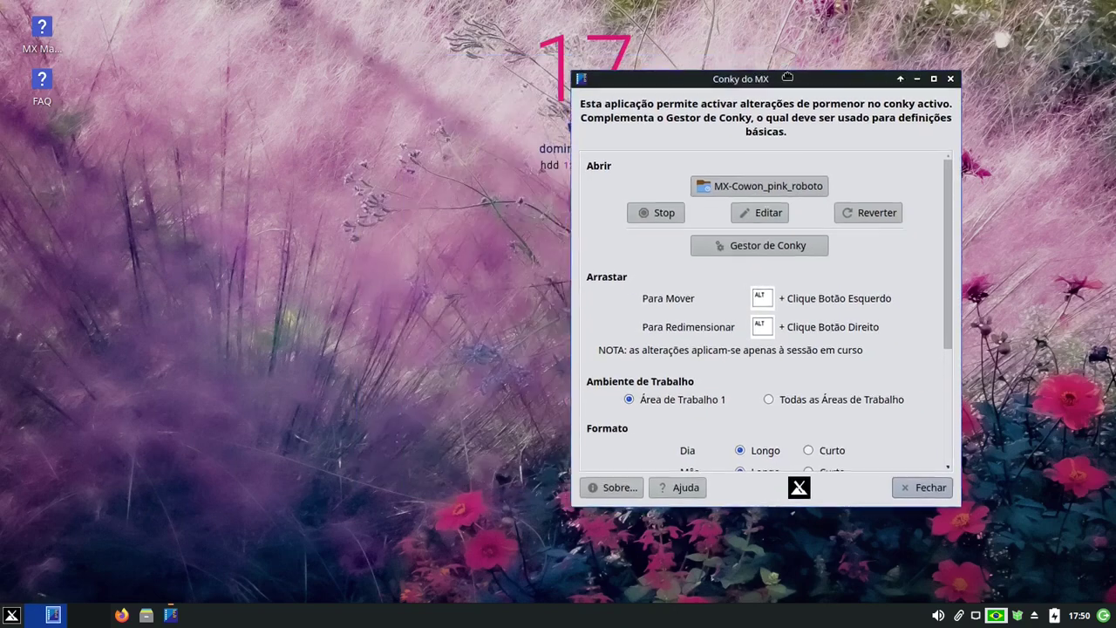
drag(787, 77, 856, 61)
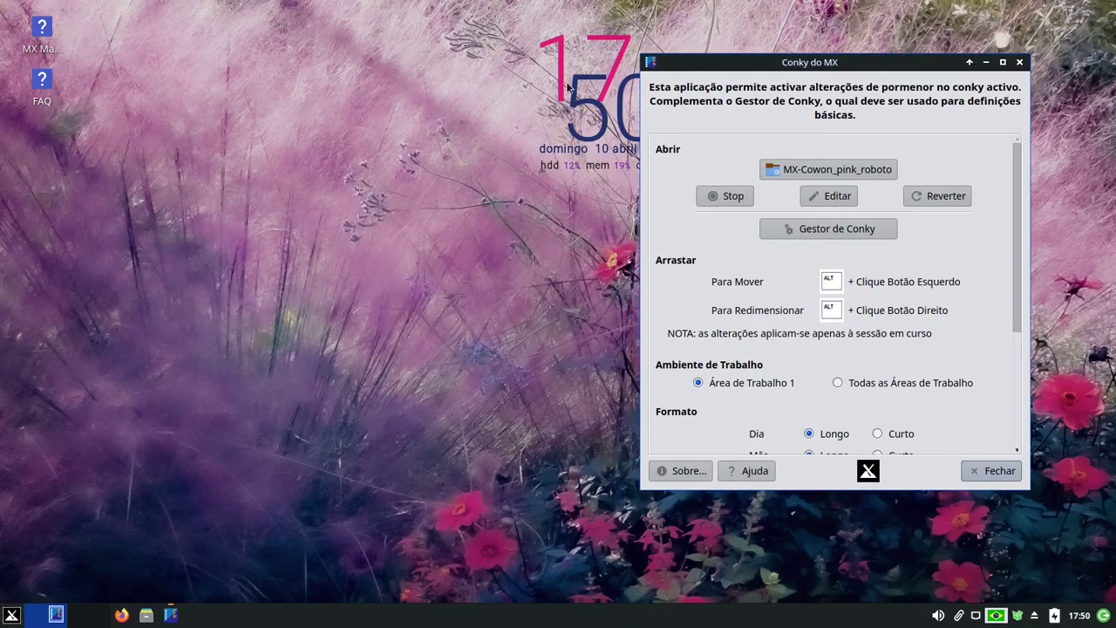
drag(879, 63, 345, 82)
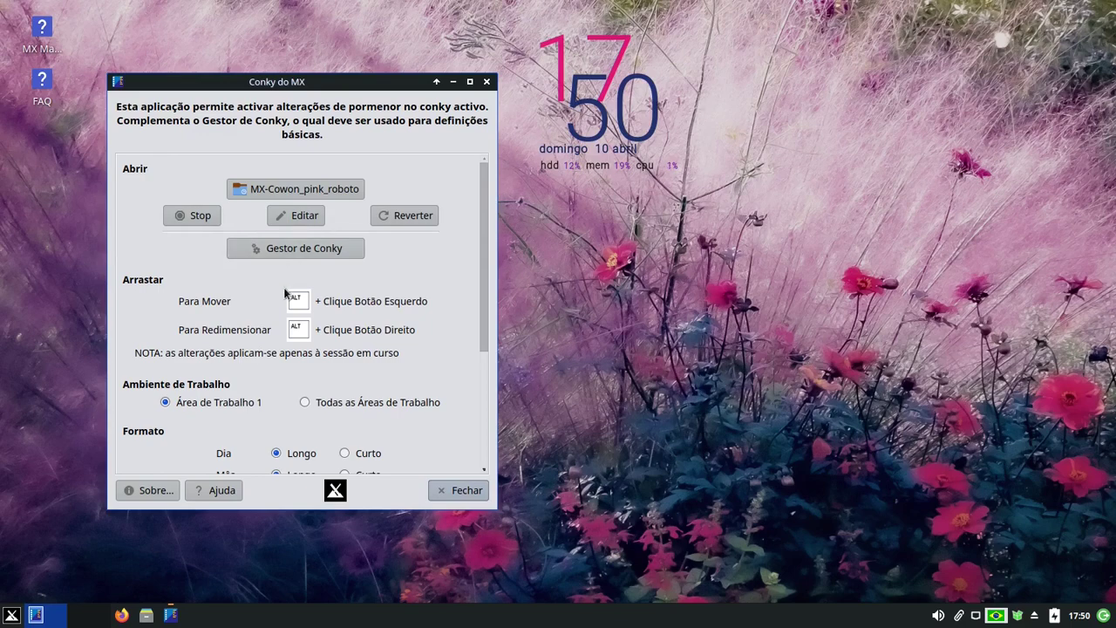
- Stop and rerun the MX-Cowon_pink_roboto conky, and close the Conky tool
click(200, 216)
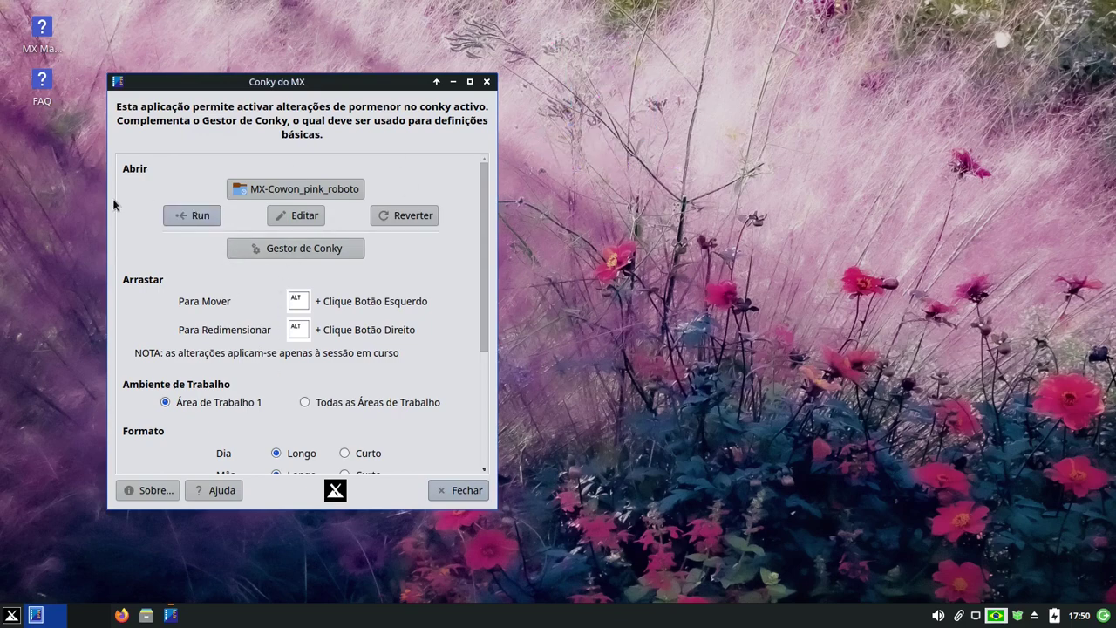
click(191, 216)
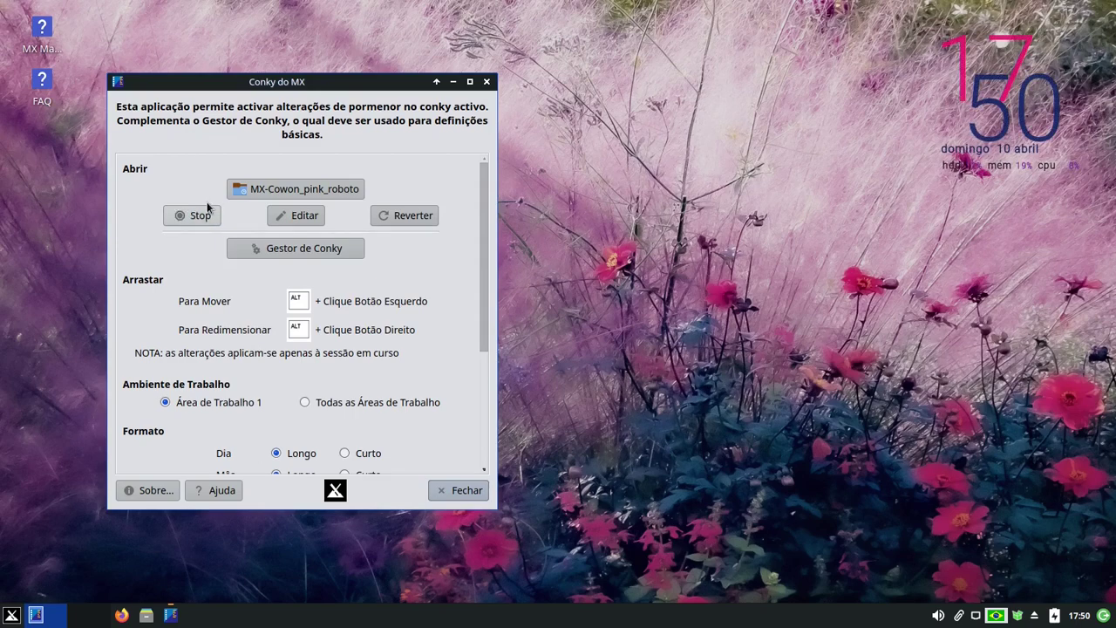
click(454, 491)
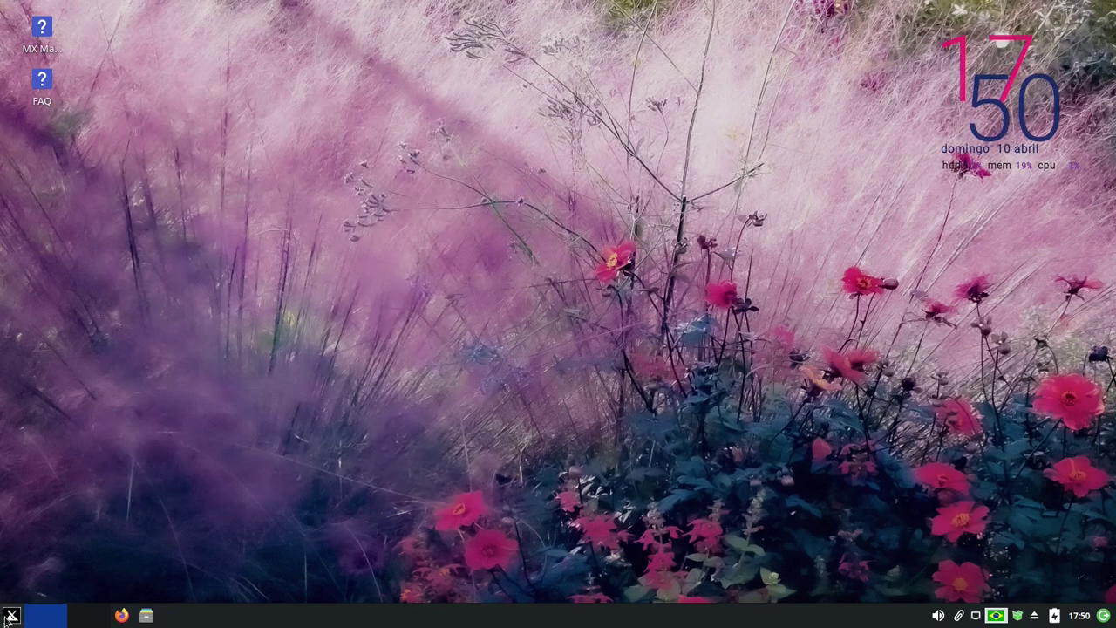
- Review the remaining MX Ferramentas tools, such as MX Samba Config and MX Snapshot, and dismiss the list
click(10, 616)
click(247, 553)
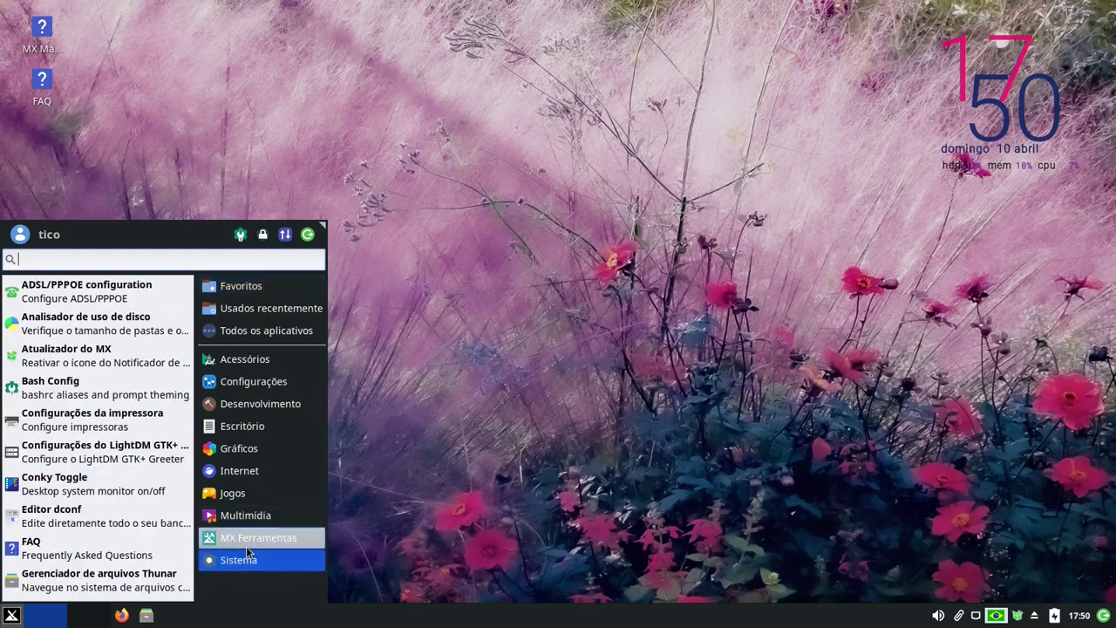
click(248, 550)
scroll(111, 469, down, 5)
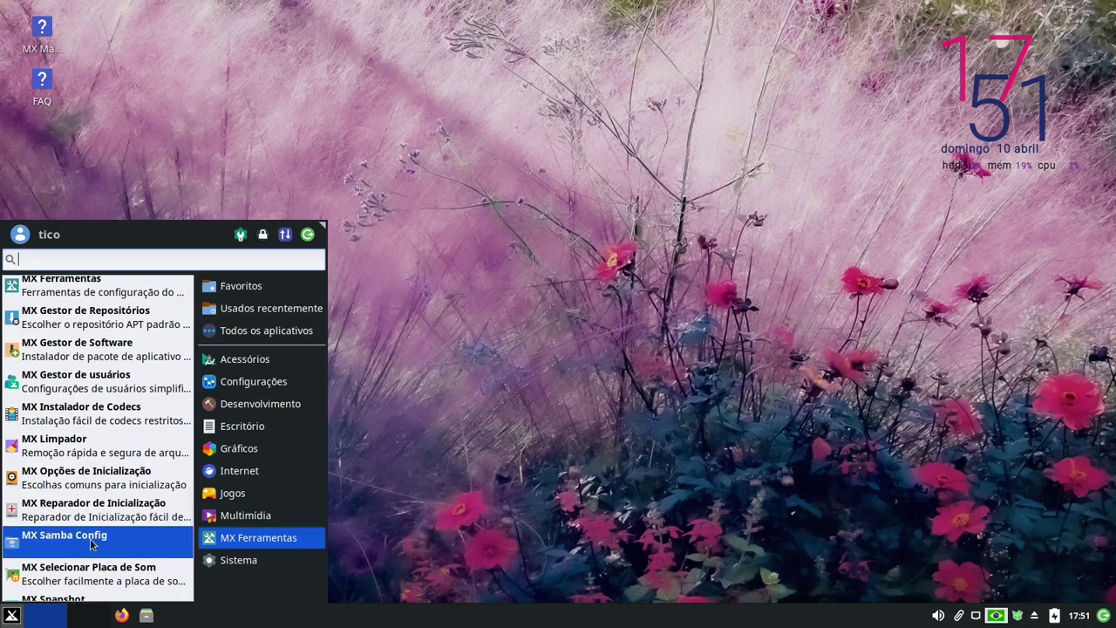
scroll(90, 538, down, 1)
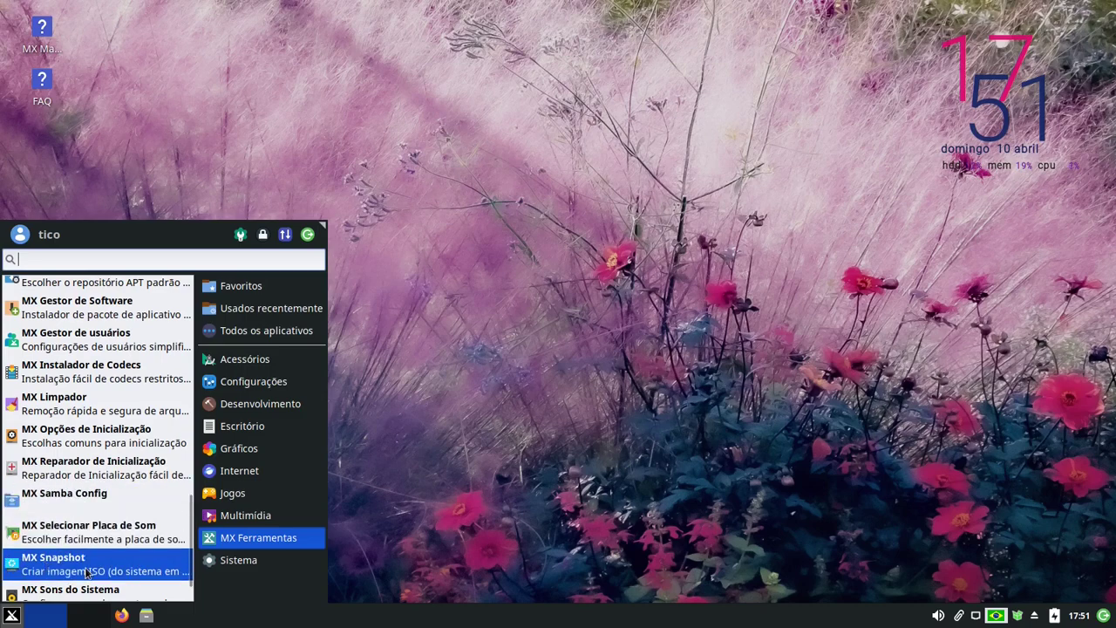
scroll(131, 490, down, 1)
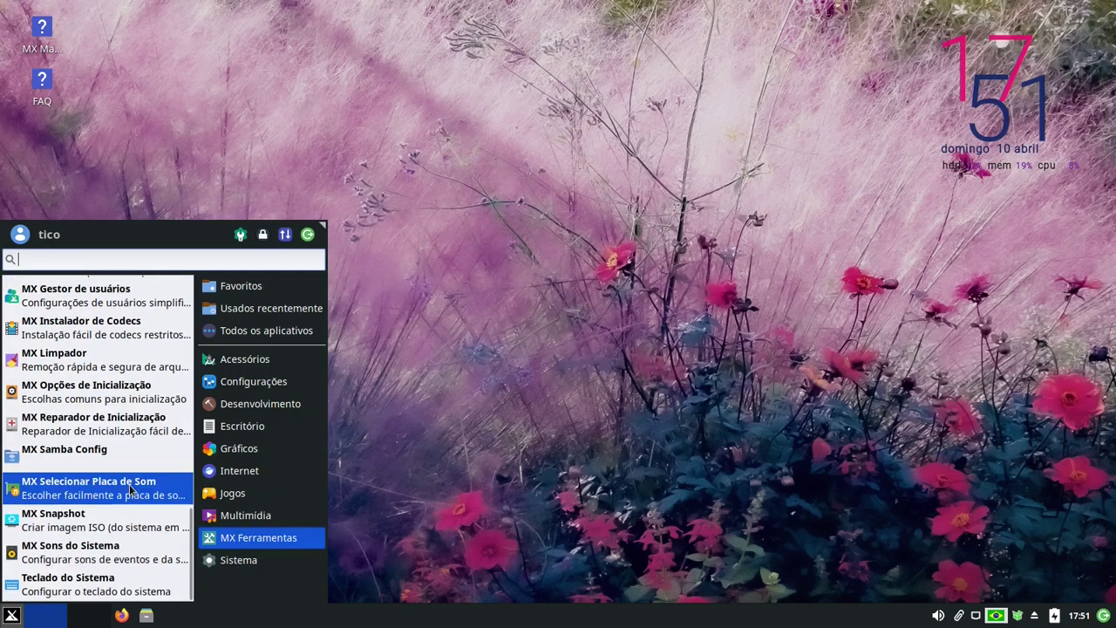
scroll(128, 505, up, 3)
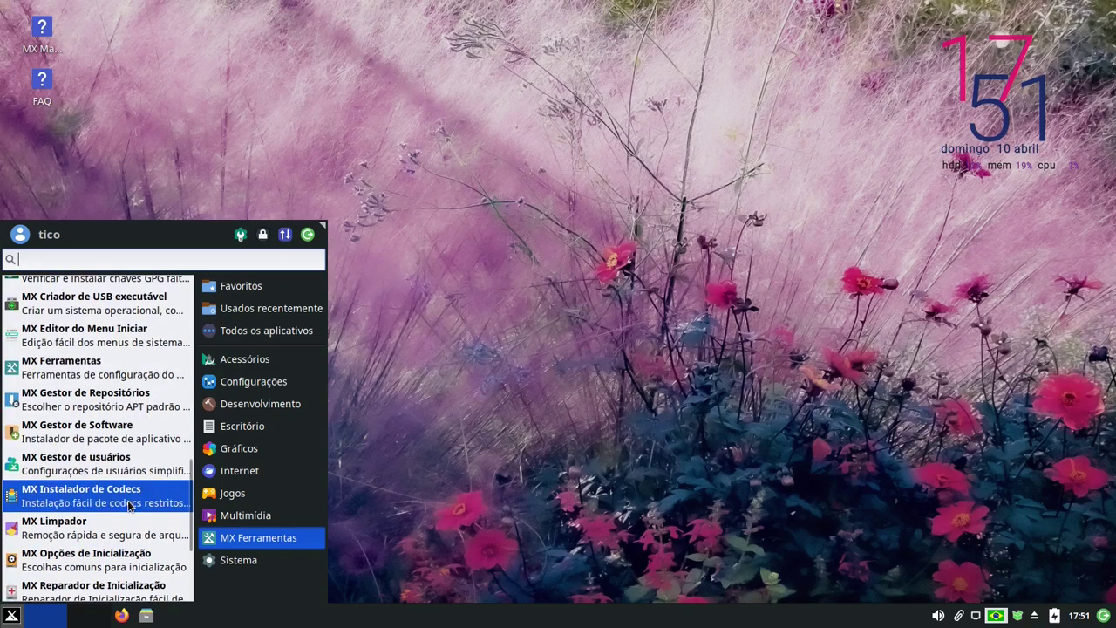
click(469, 202)
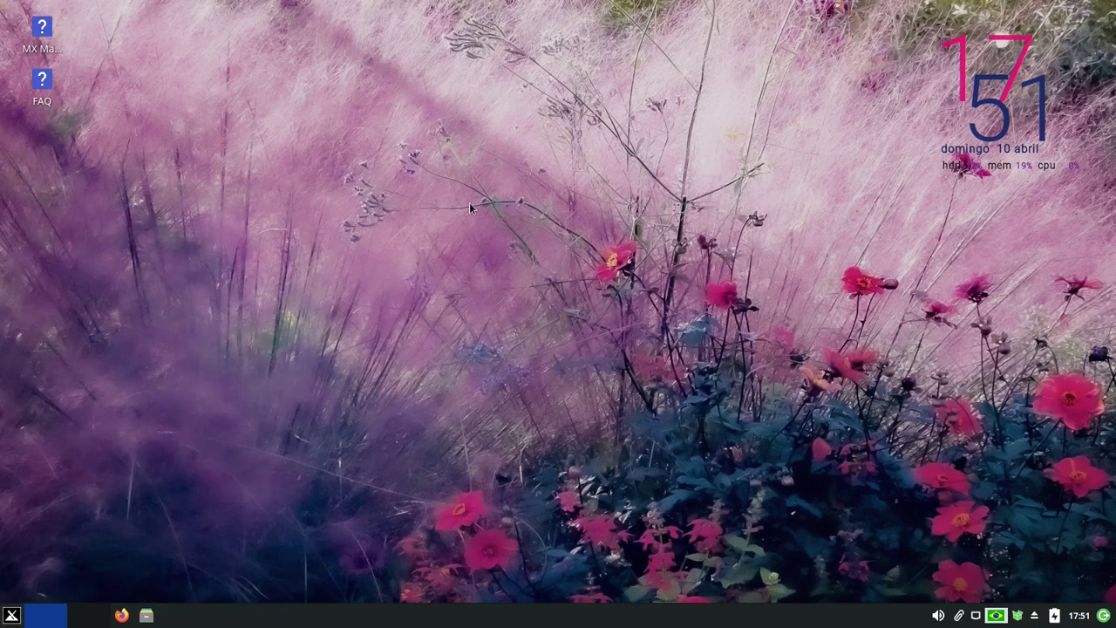
- Open LibreOffice Writer from the Escritório applications, dismiss its tip and release notes messages, and close it
click(13, 616)
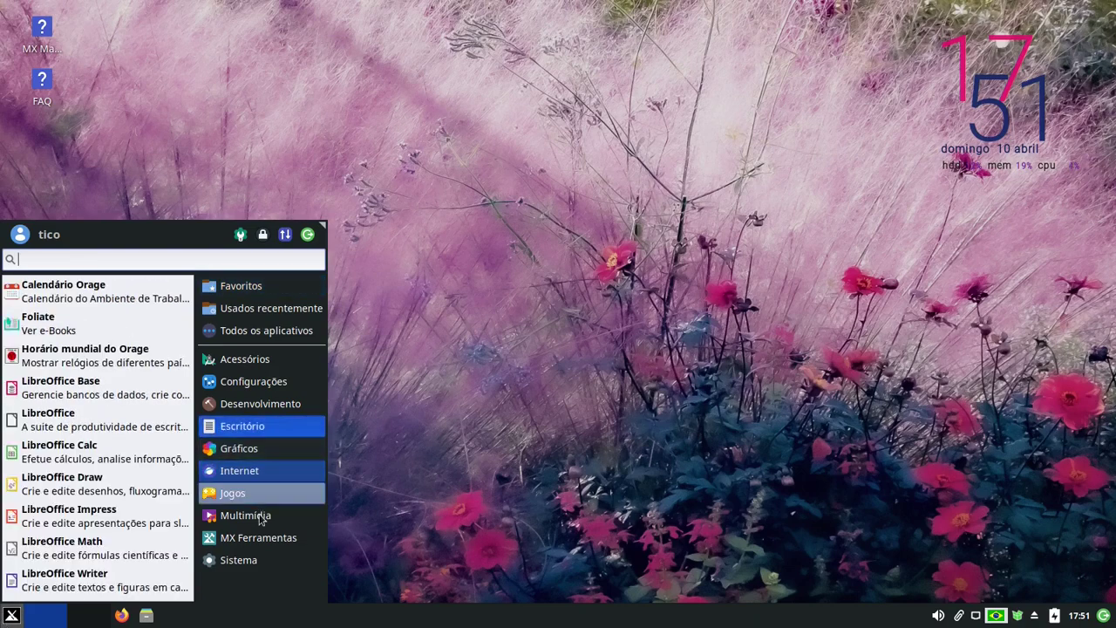
mouse_move(267, 435)
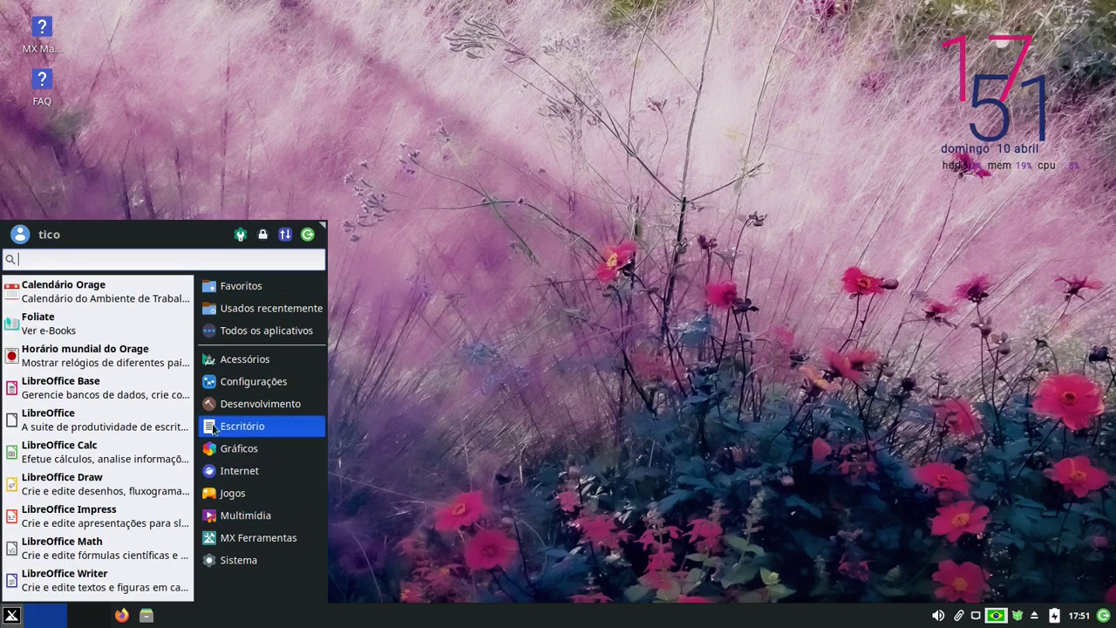
click(99, 577)
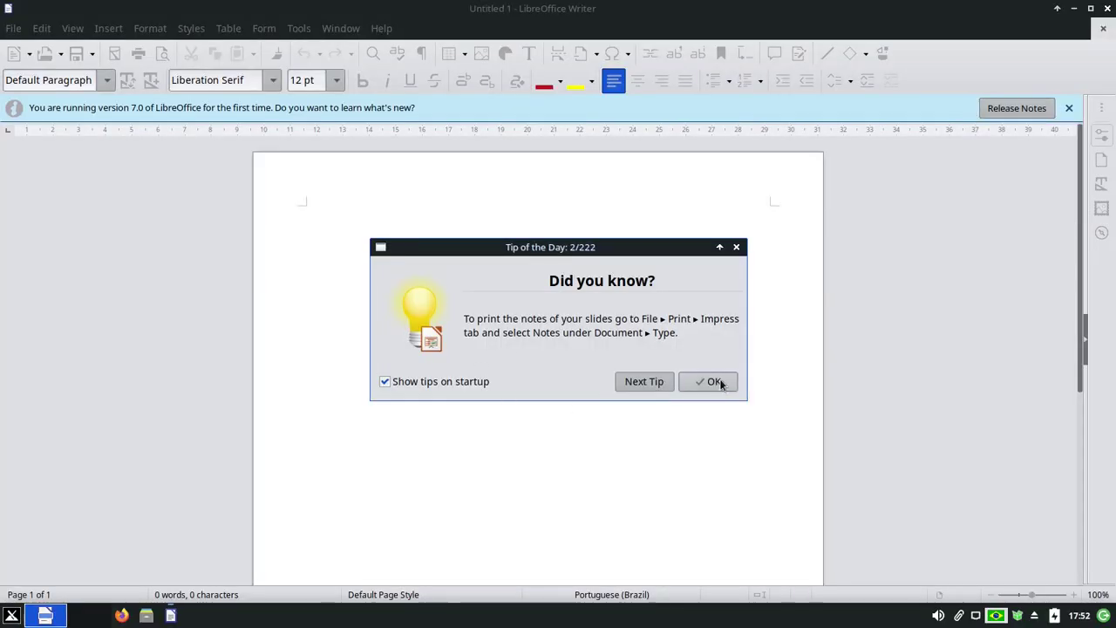
click(718, 382)
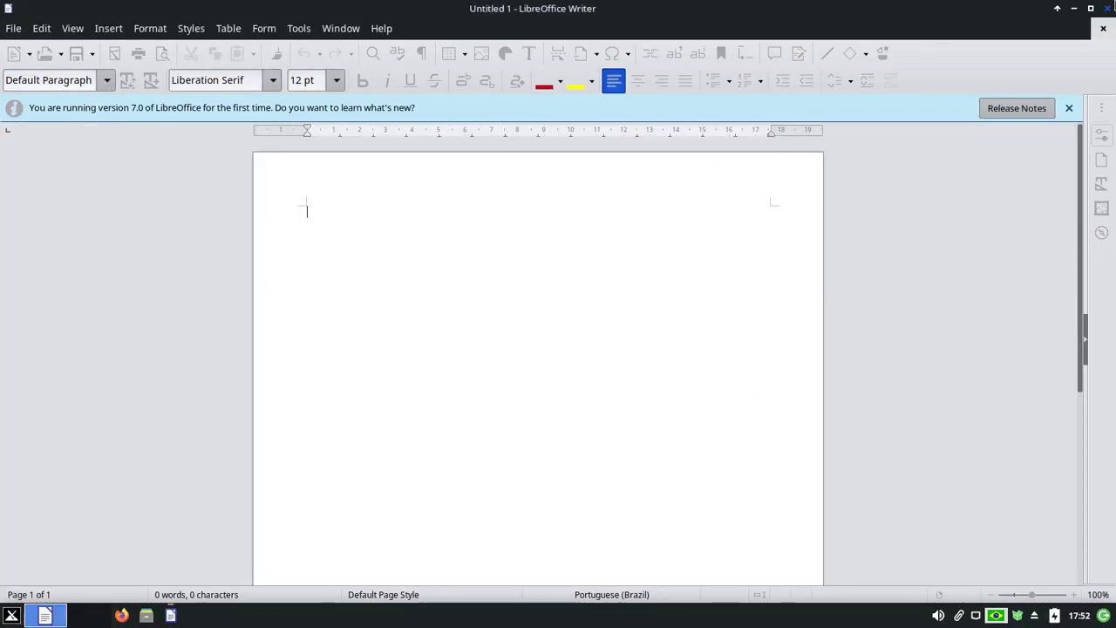
click(1069, 108)
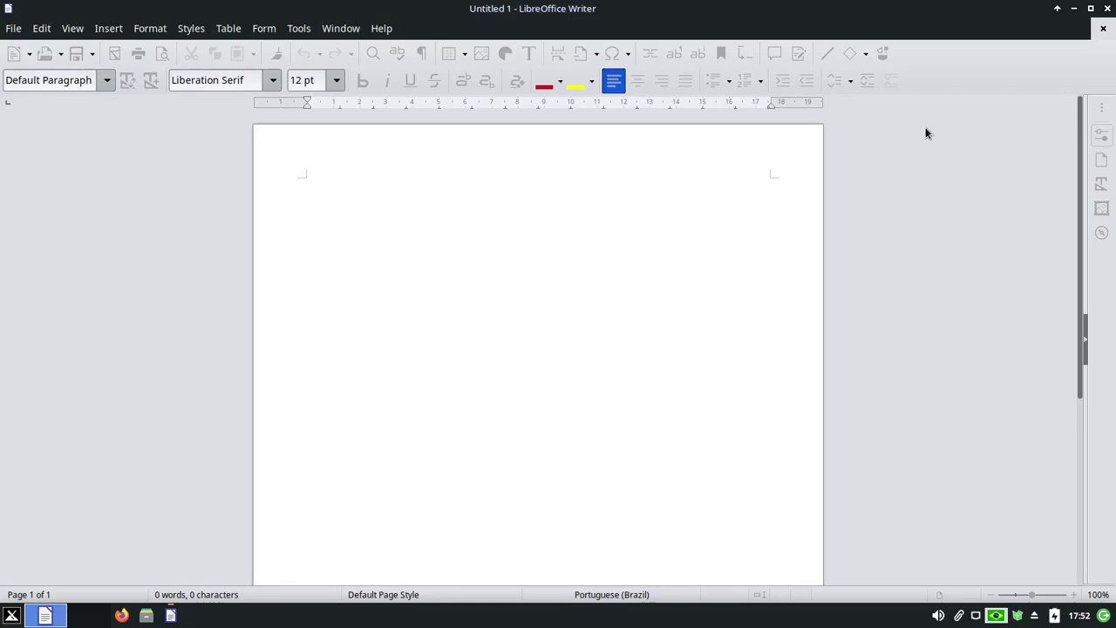
click(1108, 9)
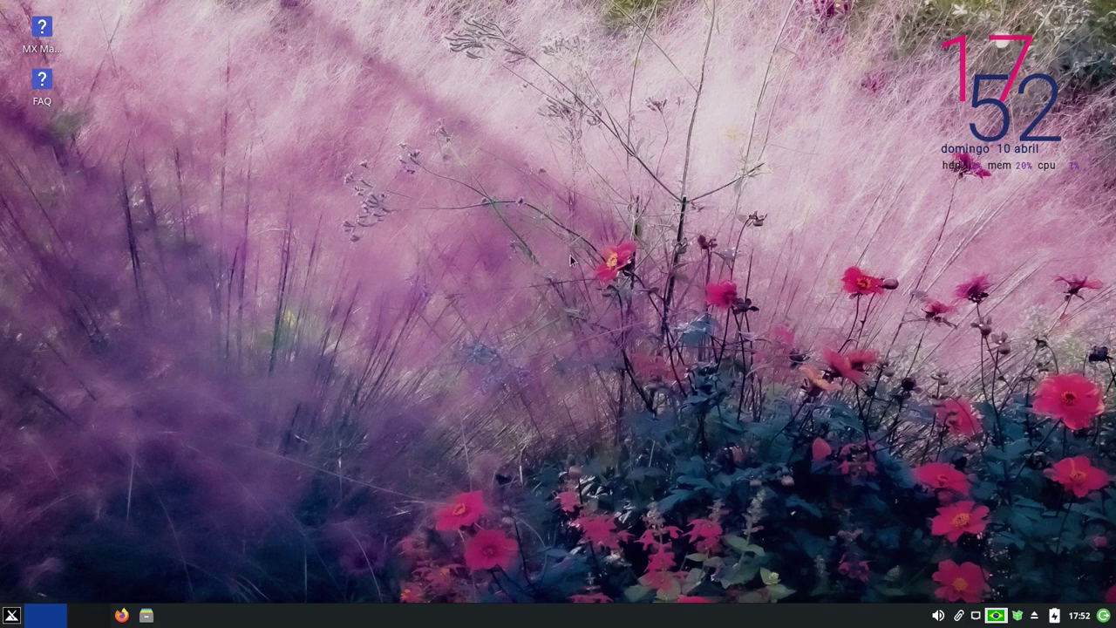
- Show the desktop's context options, including Criar documento, and dismiss them
right_click(352, 188)
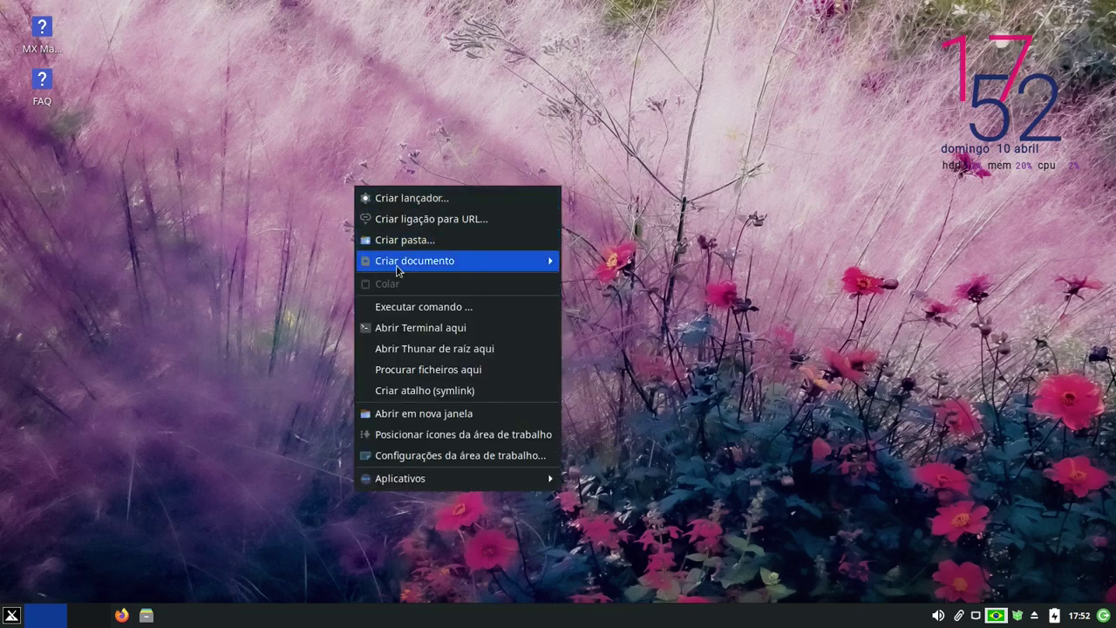
click(615, 261)
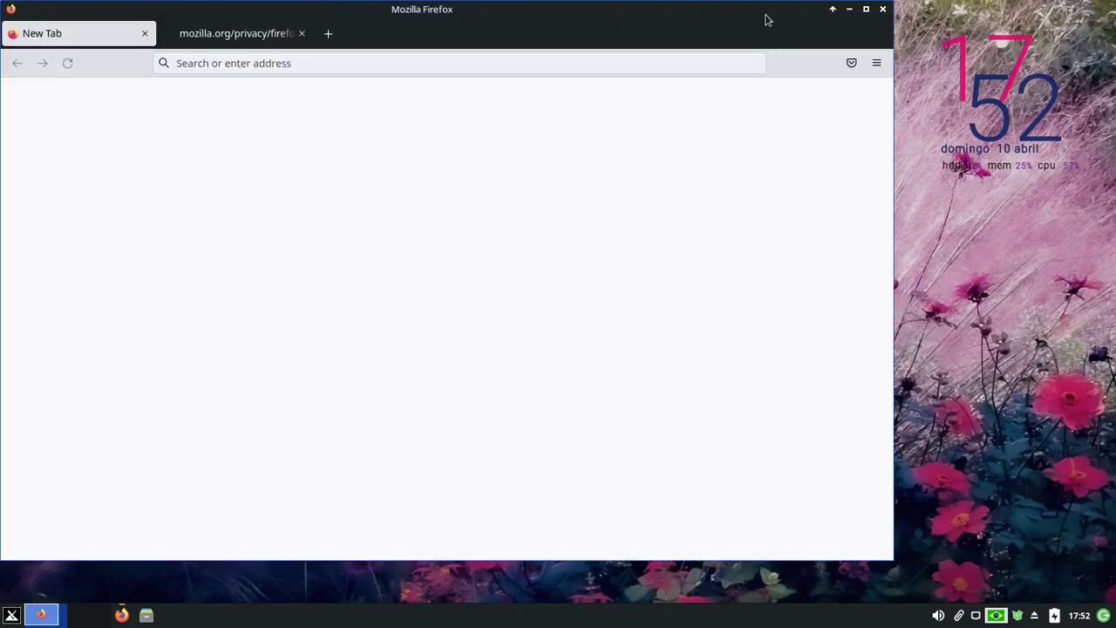
- Switch to Firefox, maximize it, and replace its welcome and privacy tabs with a single new tab
click(865, 10)
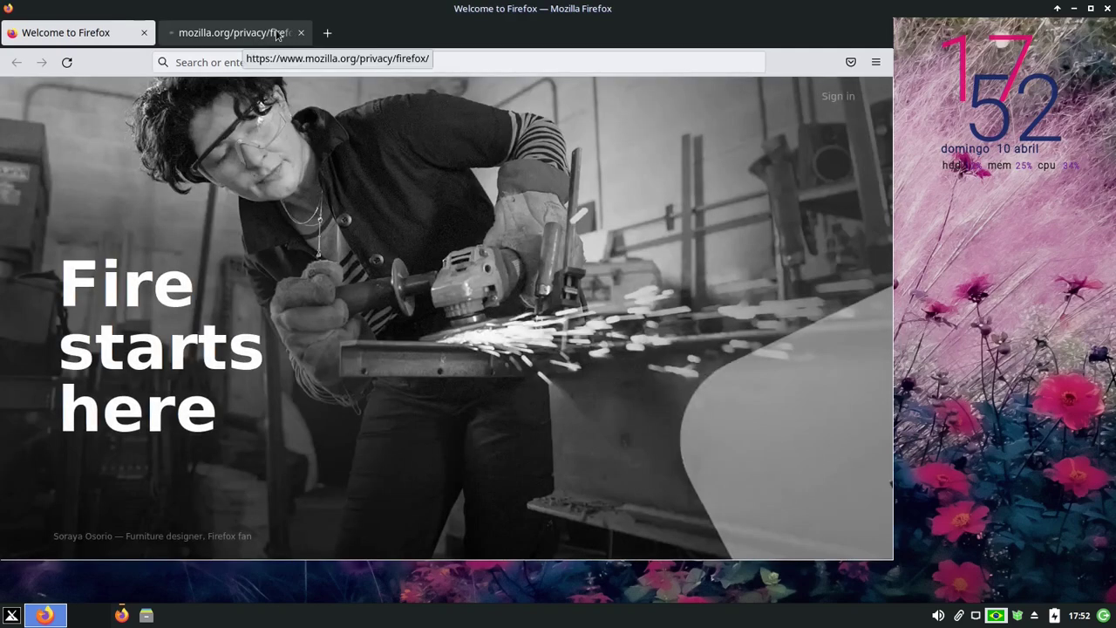
click(295, 34)
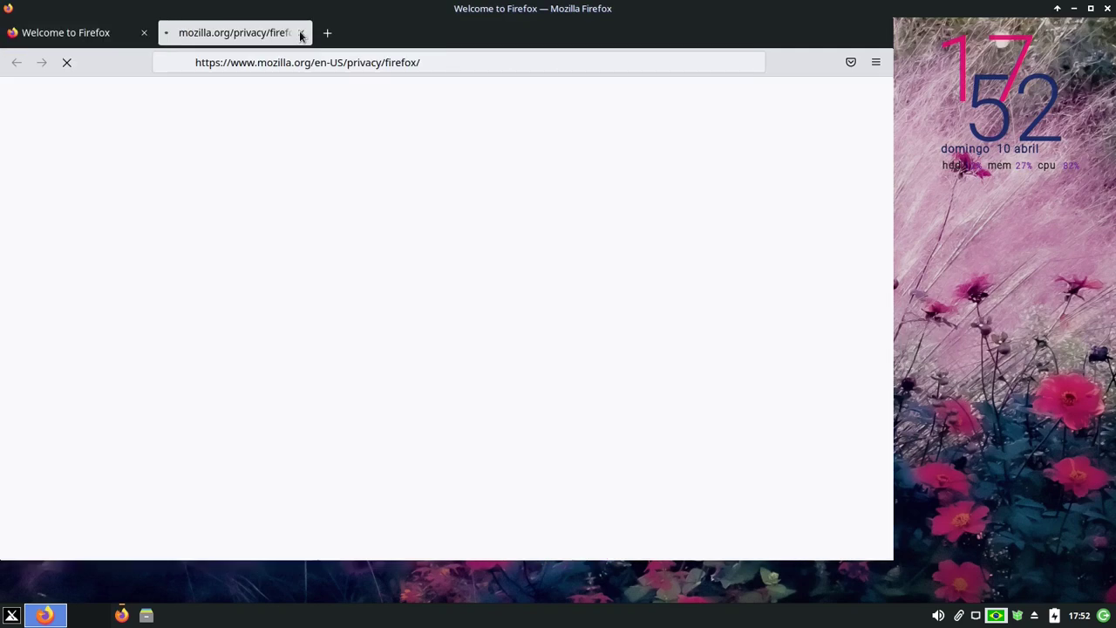
click(301, 34)
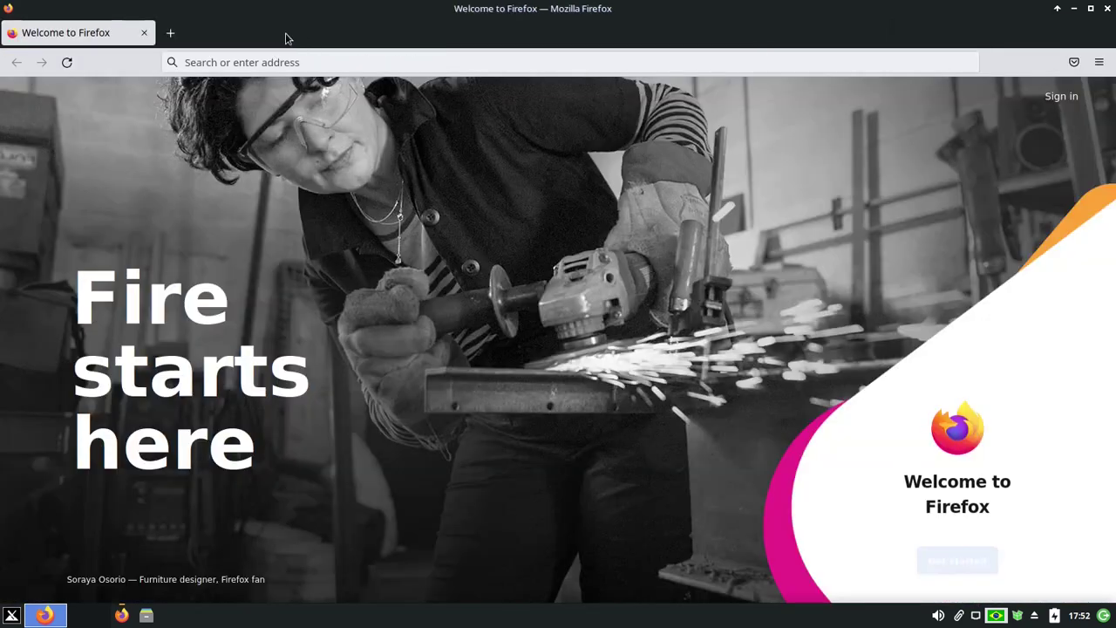
click(170, 33)
click(139, 32)
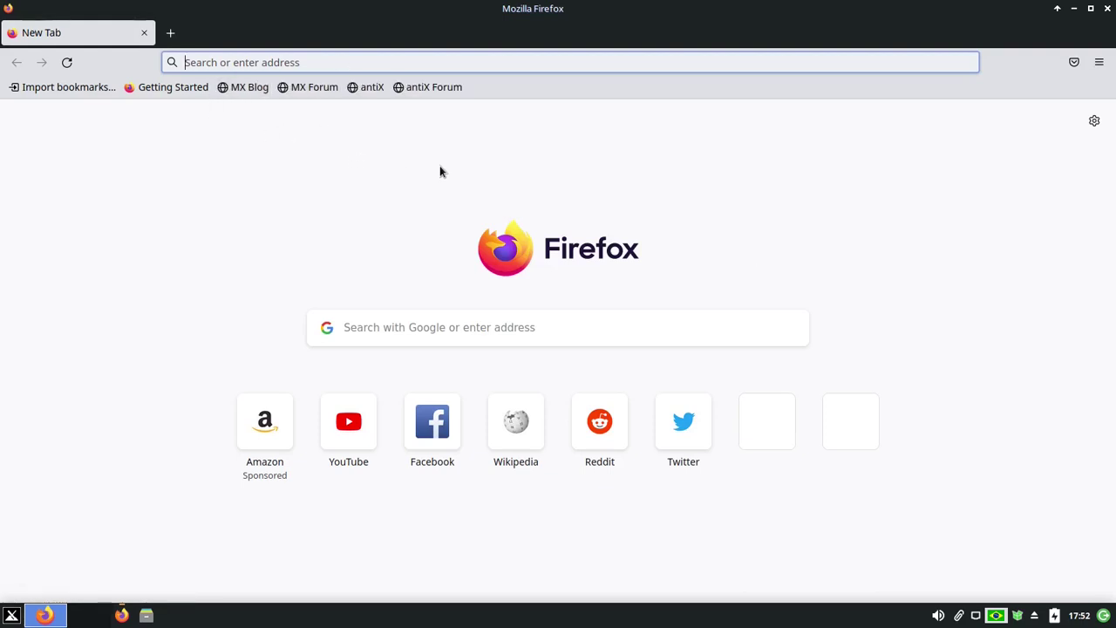
- Open the MX Linux download page at mxlinux.org/download-links and go to the Xfce options for the current release
text(m)
key(Return)
click(620, 338)
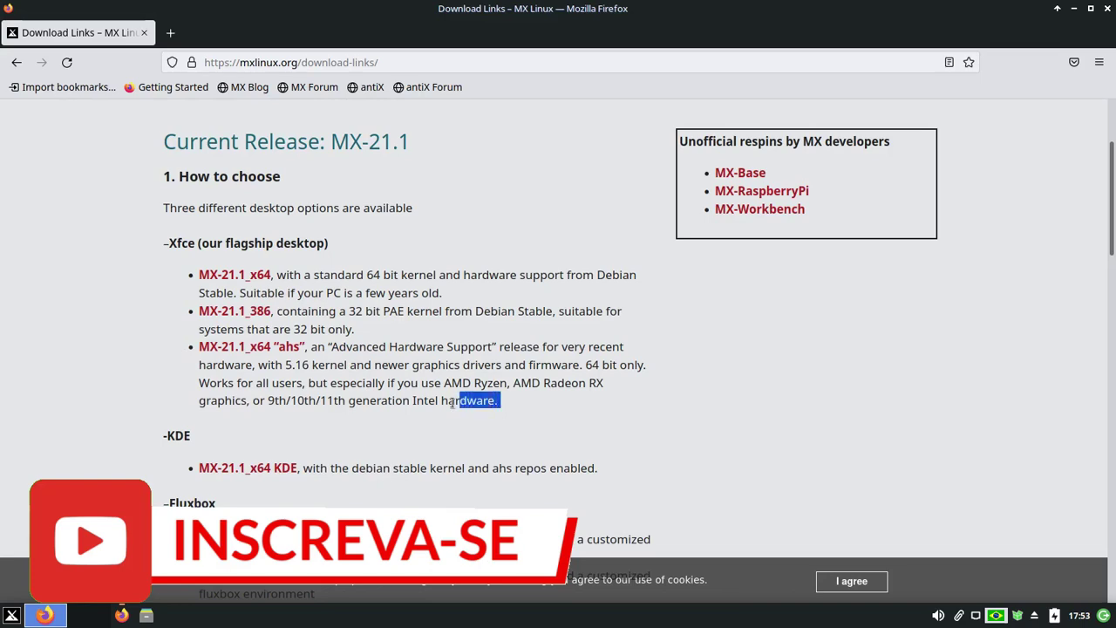
- Examine the MX-21.1_x64 "ahs" description, highlighting its Advanced Hardware Support, kernel, graphics driver and supported hardware details, and clear the selection
triple_click(629, 354)
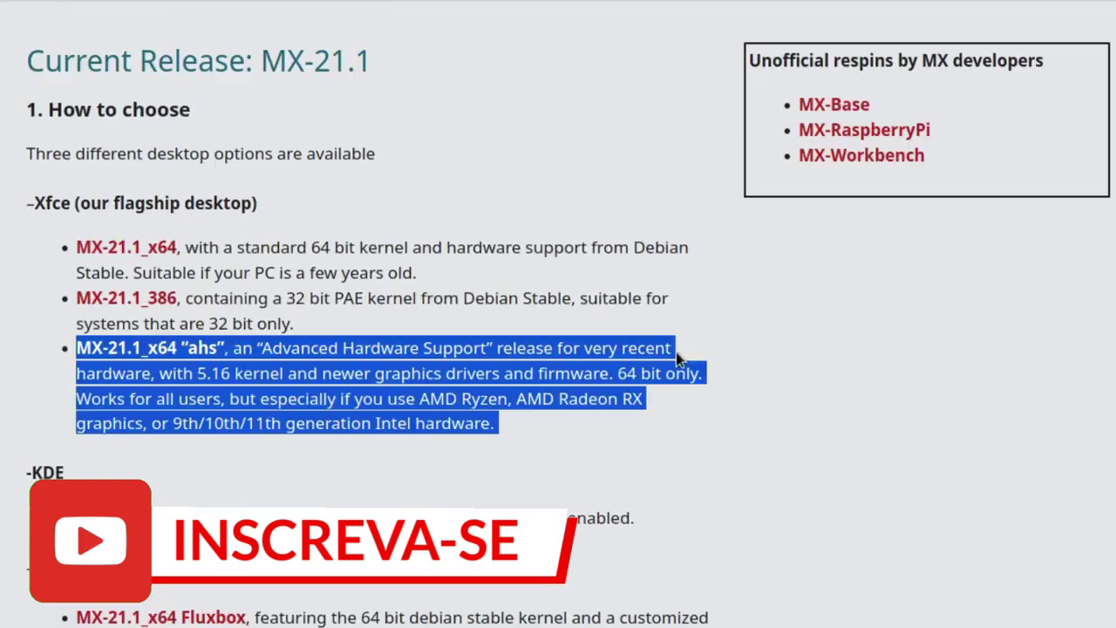
click(580, 443)
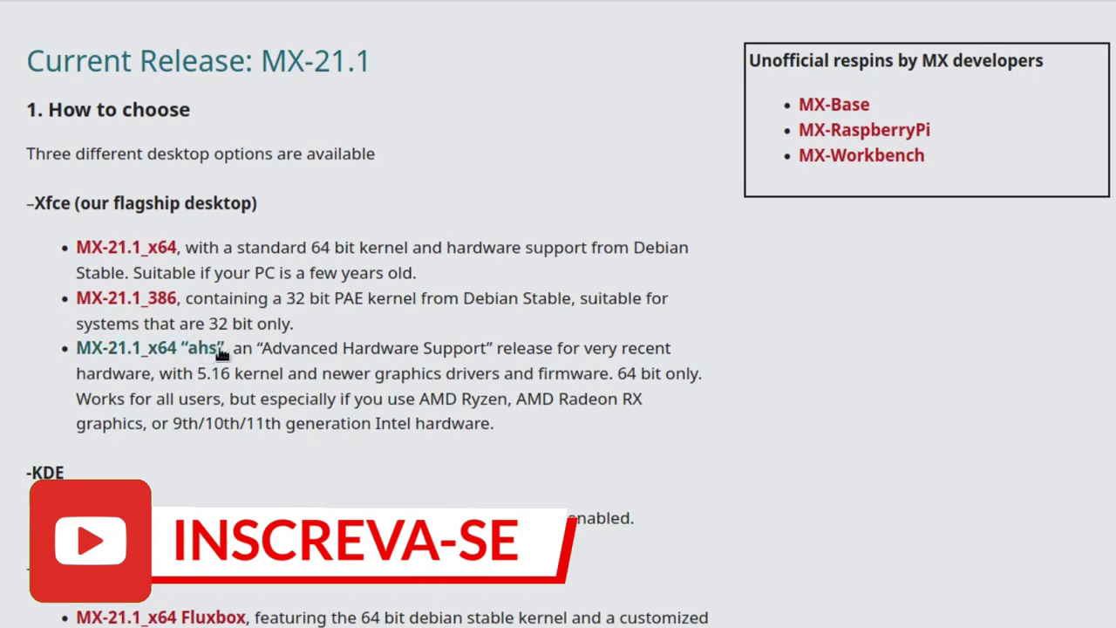
drag(264, 348, 492, 349)
drag(231, 373, 192, 373)
mouse_move(321, 373)
mouse_down()
mouse_move(504, 373)
mouse_move(321, 375)
mouse_up()
click(462, 373)
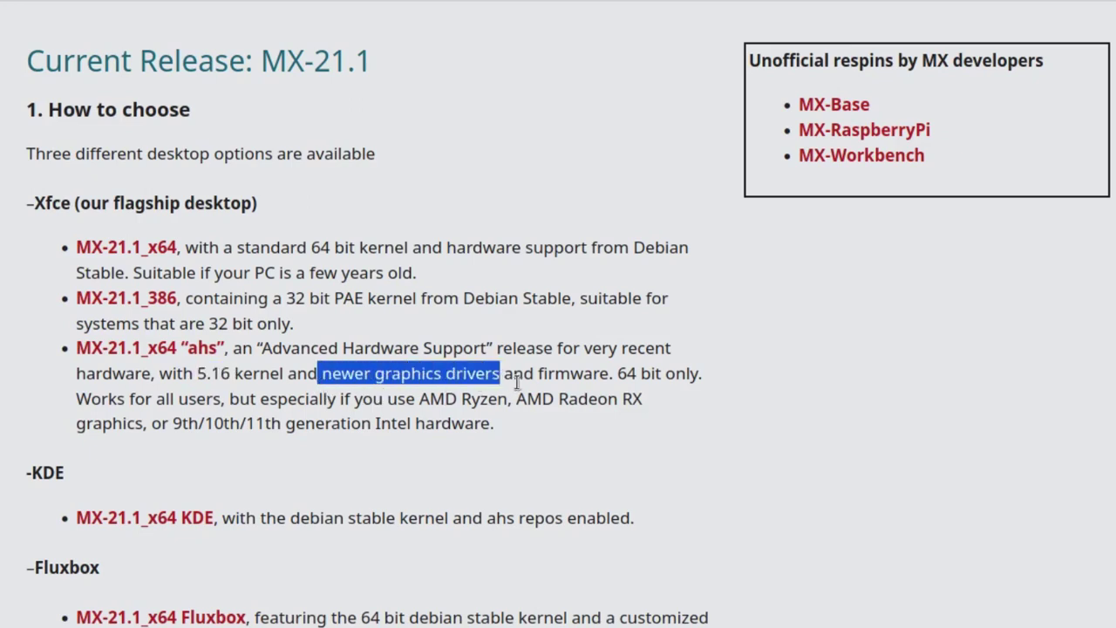
drag(600, 373, 710, 375)
drag(493, 426, 58, 431)
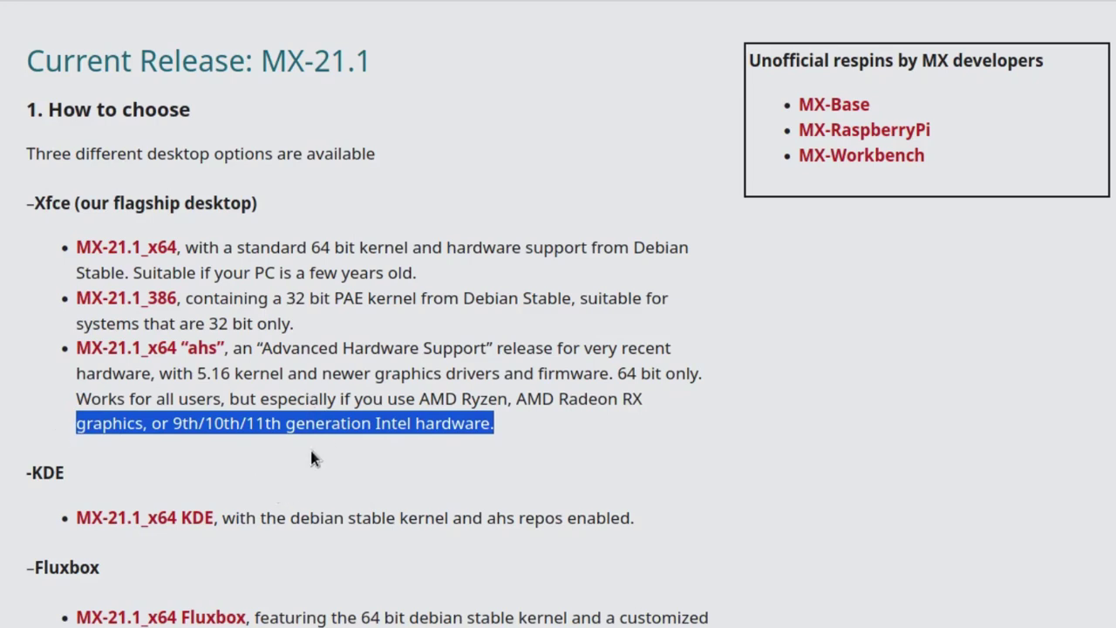
click(422, 442)
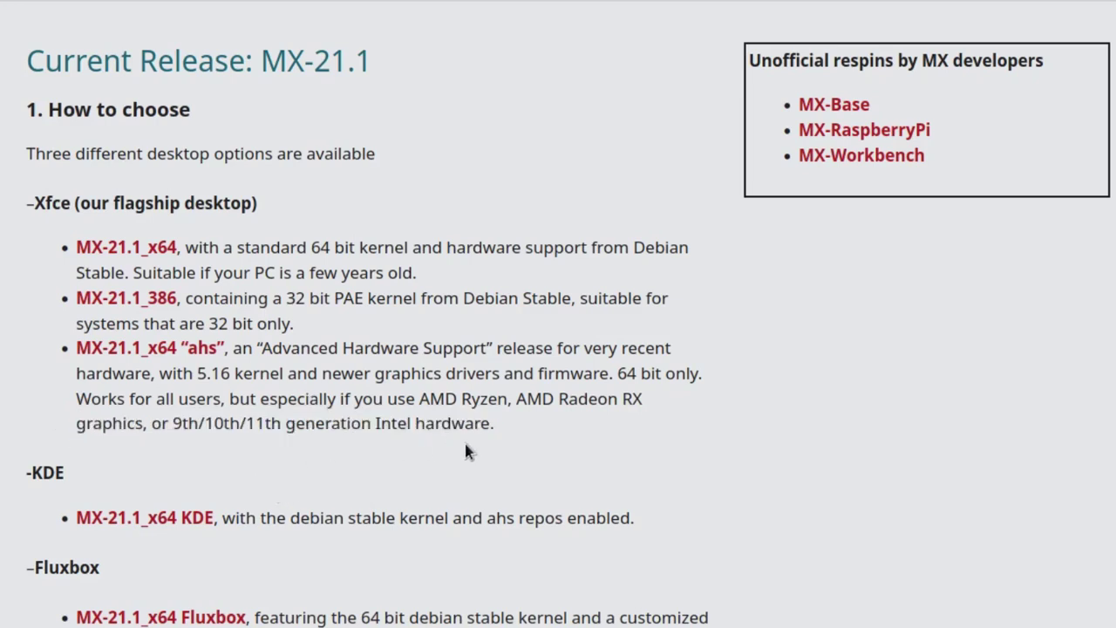